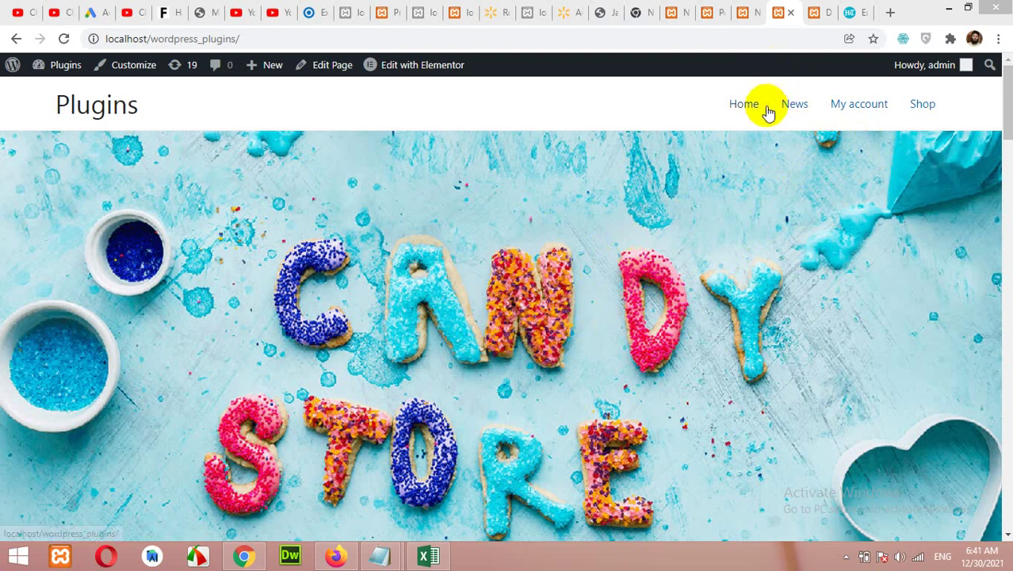
- Find 'contact form 7' under Plugins > Add New, then install and activate it
{"action": "left_click", "coordinate": [677, 11]}
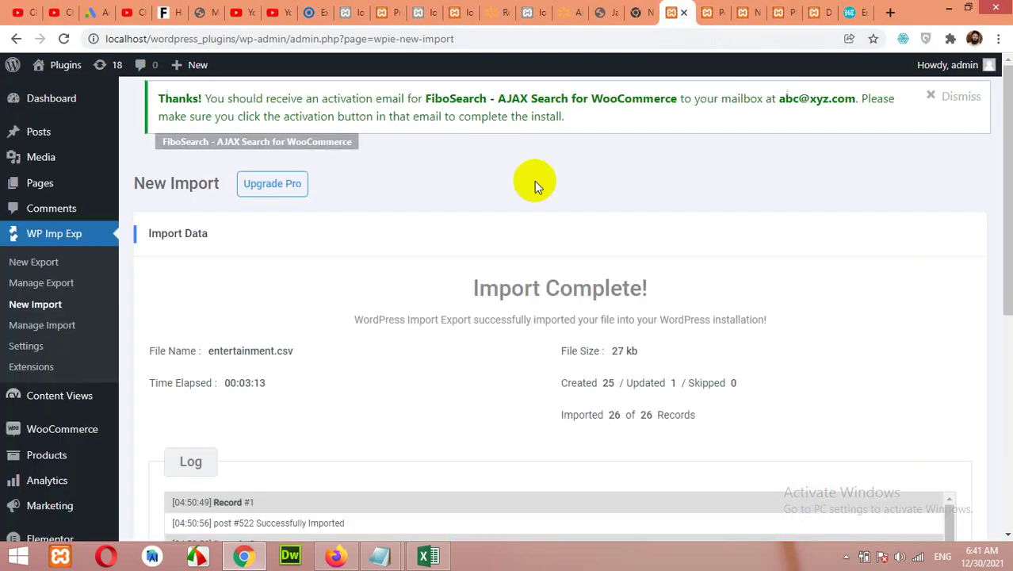
{"action": "scroll", "coordinate": [63, 337], "scroll_direction": "down", "scroll_amount": 2}
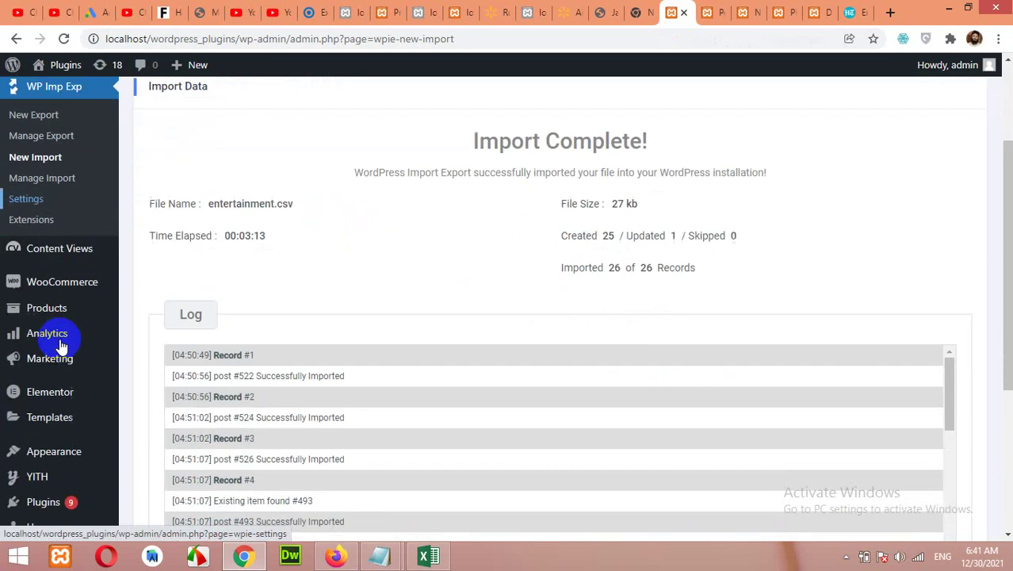
{"action": "scroll", "coordinate": [54, 419], "scroll_direction": "down", "scroll_amount": 1}
{"action": "mouse_move", "coordinate": [19, 431]}
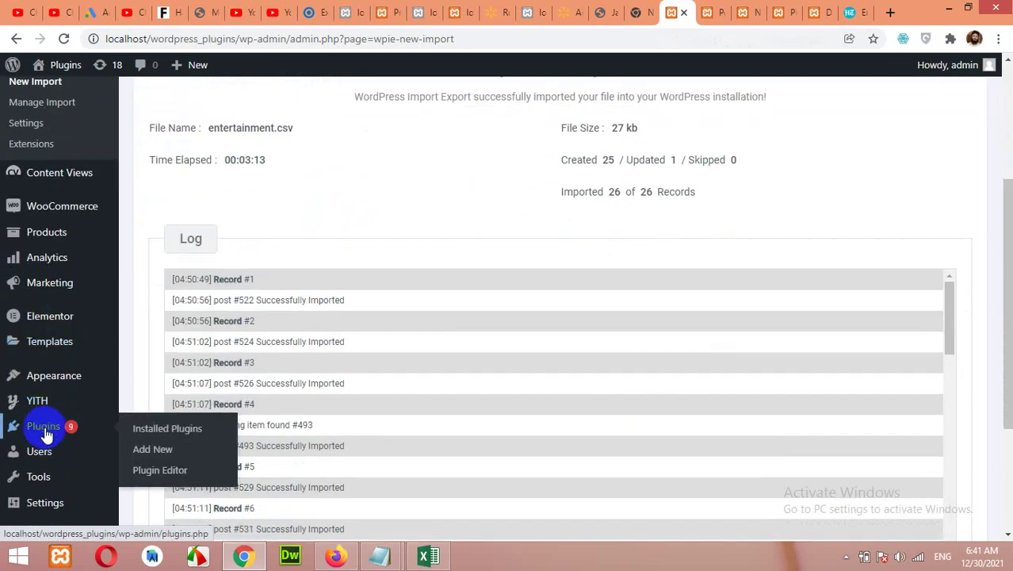
{"action": "left_click", "coordinate": [152, 449]}
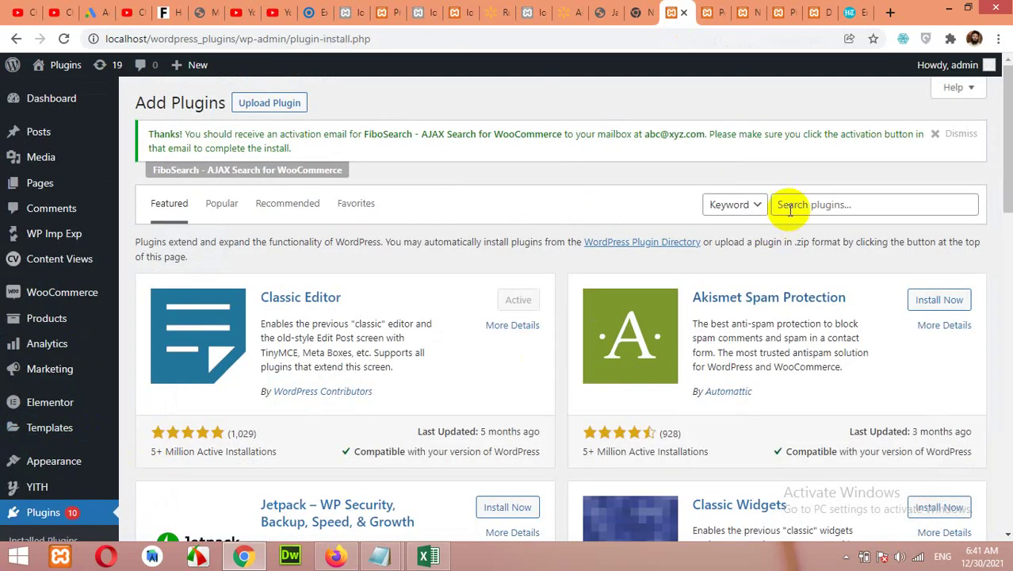
{"action": "left_click", "coordinate": [792, 205]}
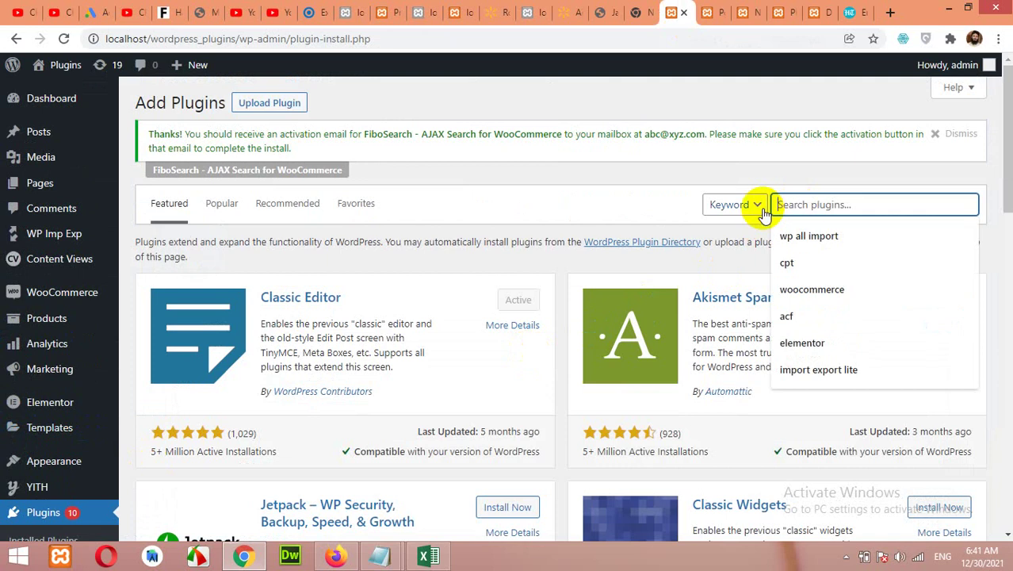
{"action": "type", "text": "contact f"}
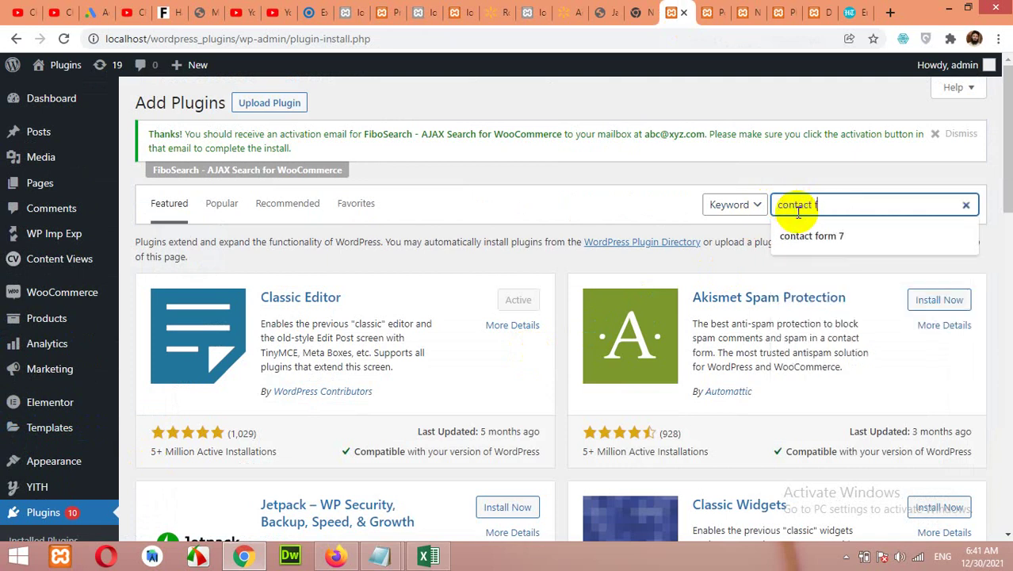
{"action": "type", "text": "orm 7"}
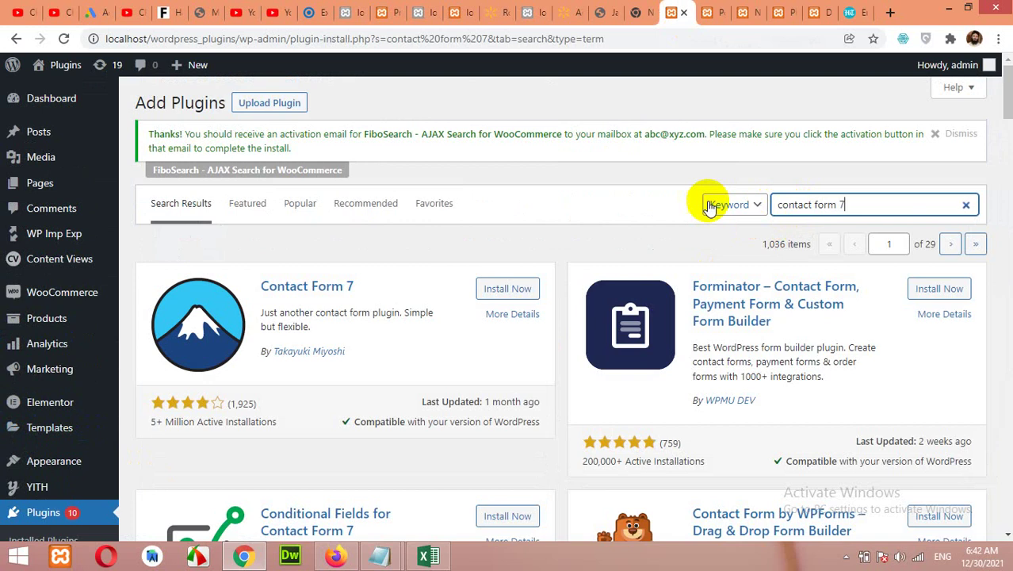
{"action": "left_click", "coordinate": [498, 292]}
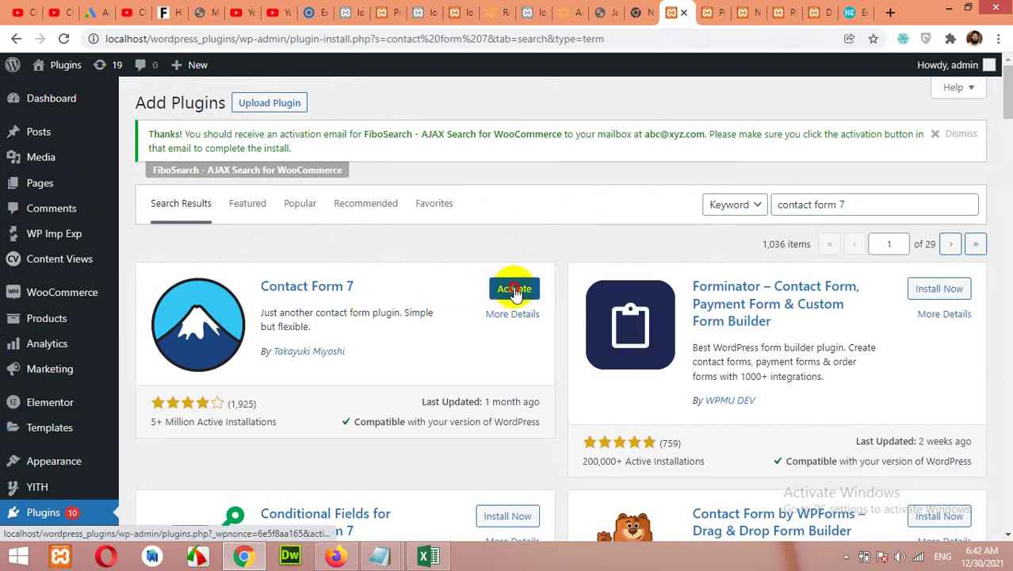
{"action": "left_click", "coordinate": [515, 290]}
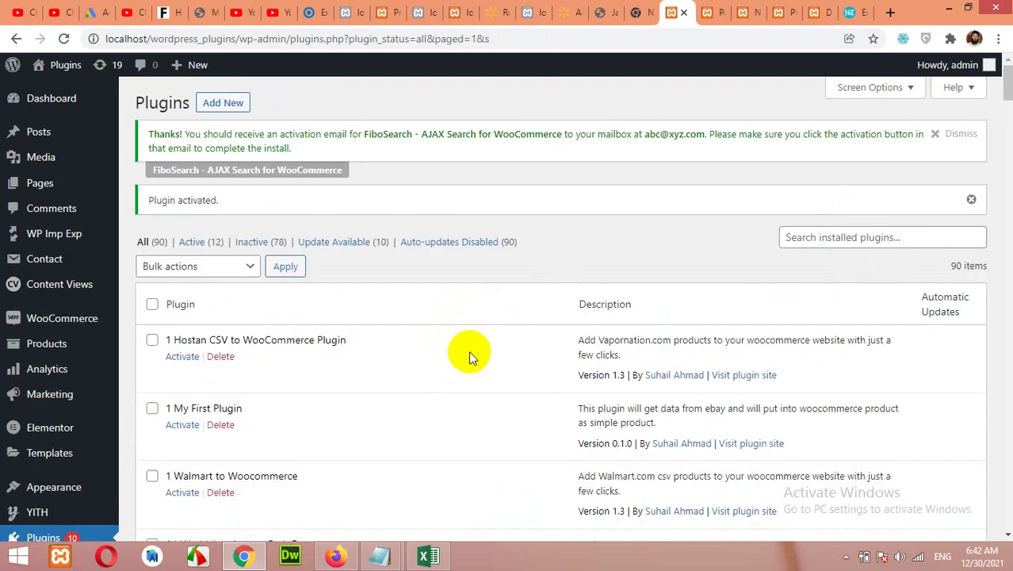
- Open Contact > Contact Forms to show Contact form 1 and its shortcode, id 573
{"action": "mouse_move", "coordinate": [42, 270]}
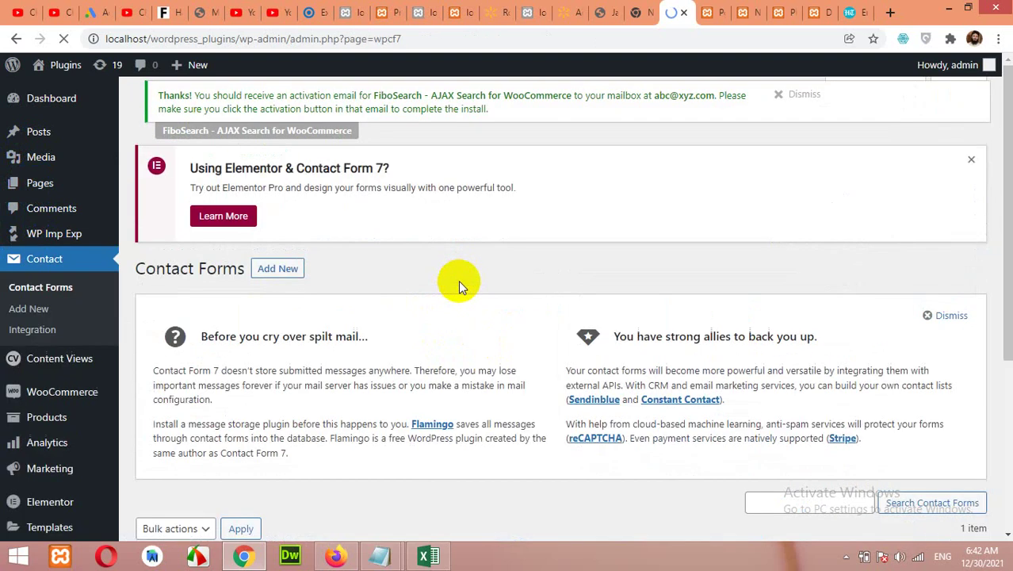
{"action": "scroll", "coordinate": [468, 298], "scroll_direction": "down", "scroll_amount": 4}
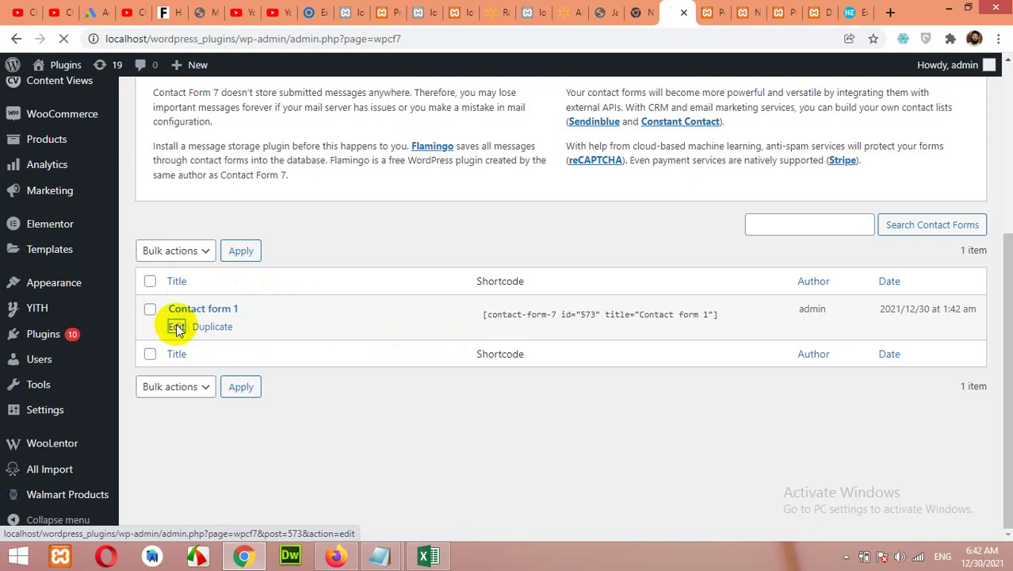
- Open Contact form 1 in the editor and select its shortcode
{"action": "left_click", "coordinate": [176, 327]}
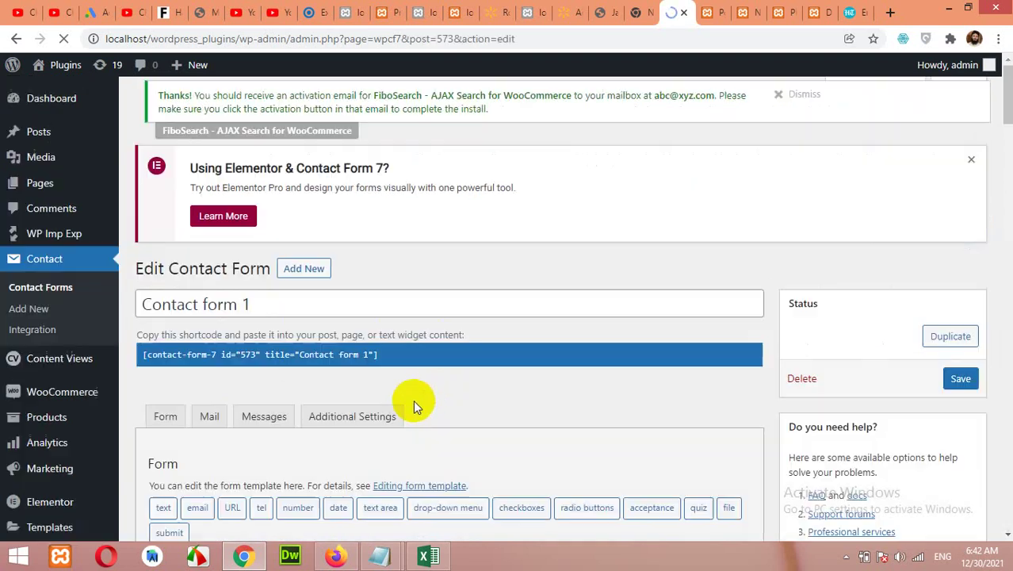
{"action": "scroll", "coordinate": [456, 371], "scroll_direction": "down", "scroll_amount": 1}
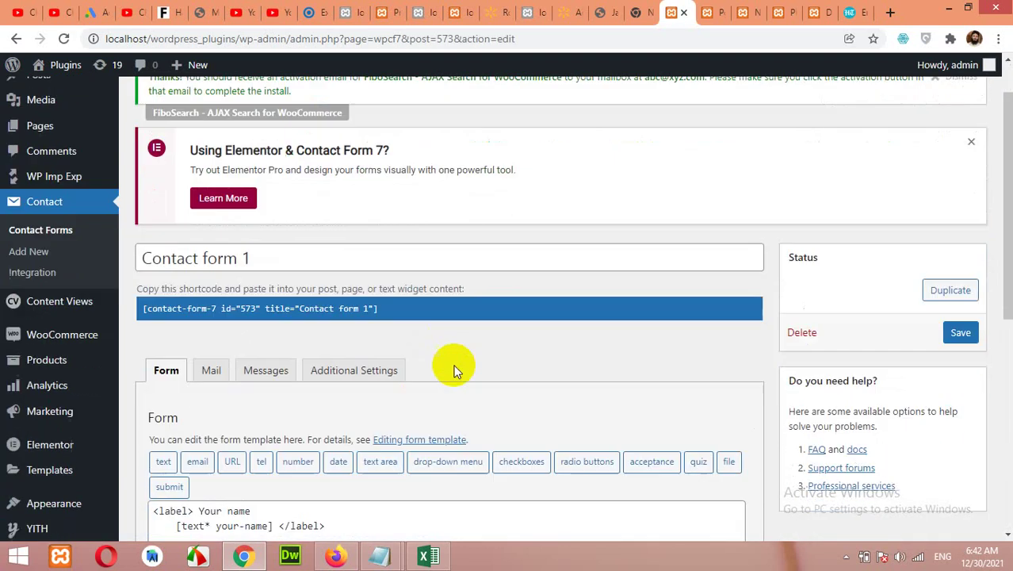
{"action": "scroll", "coordinate": [456, 372], "scroll_direction": "down", "scroll_amount": 1}
{"action": "left_click_drag", "start_coordinate": [384, 292], "coordinate": [151, 292]}
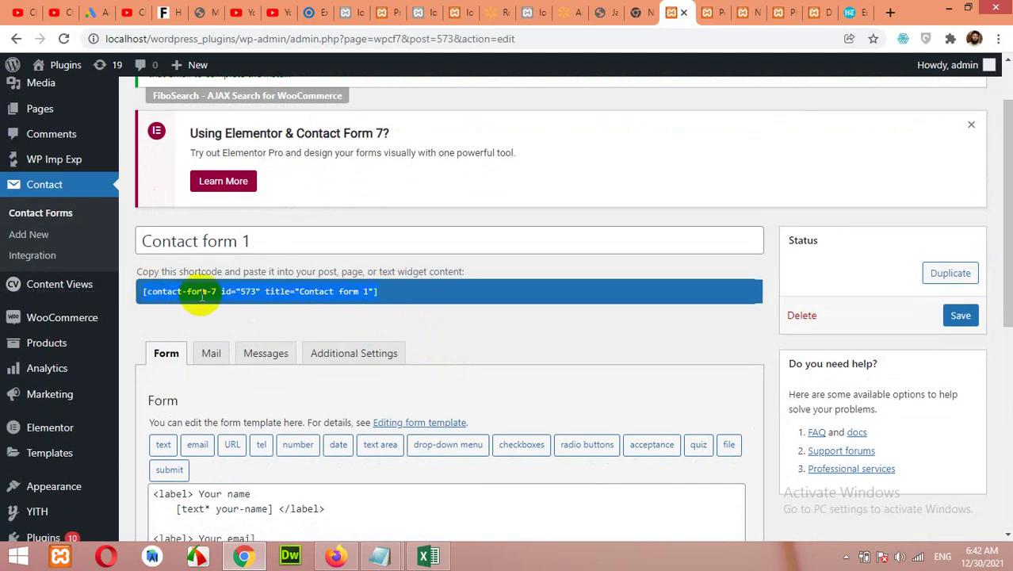
- Review the template tags your-name, your-email, your-subject and your-message
{"action": "scroll", "coordinate": [389, 303], "scroll_direction": "down", "scroll_amount": 2}
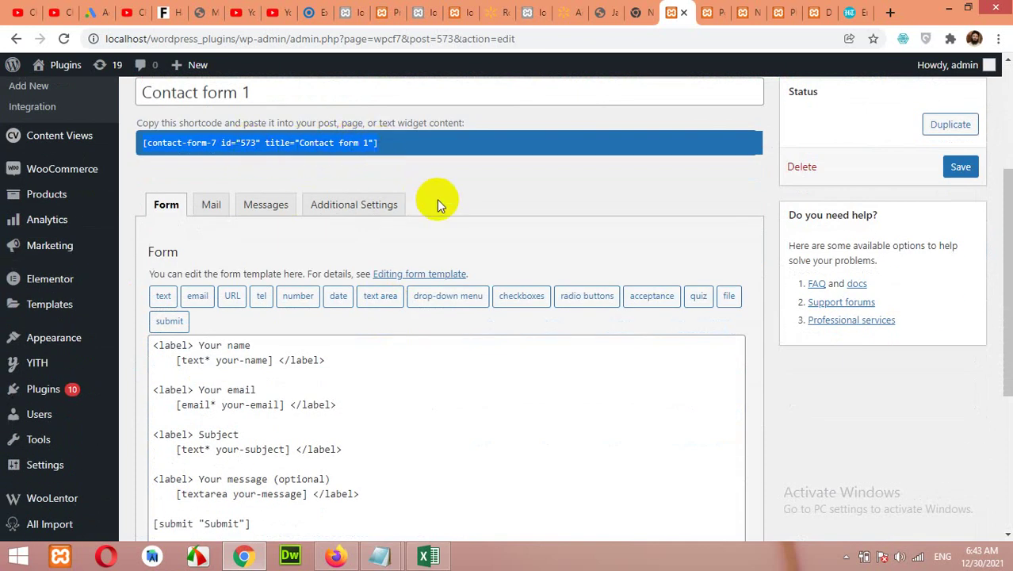
{"action": "scroll", "coordinate": [432, 222], "scroll_direction": "down", "scroll_amount": 2}
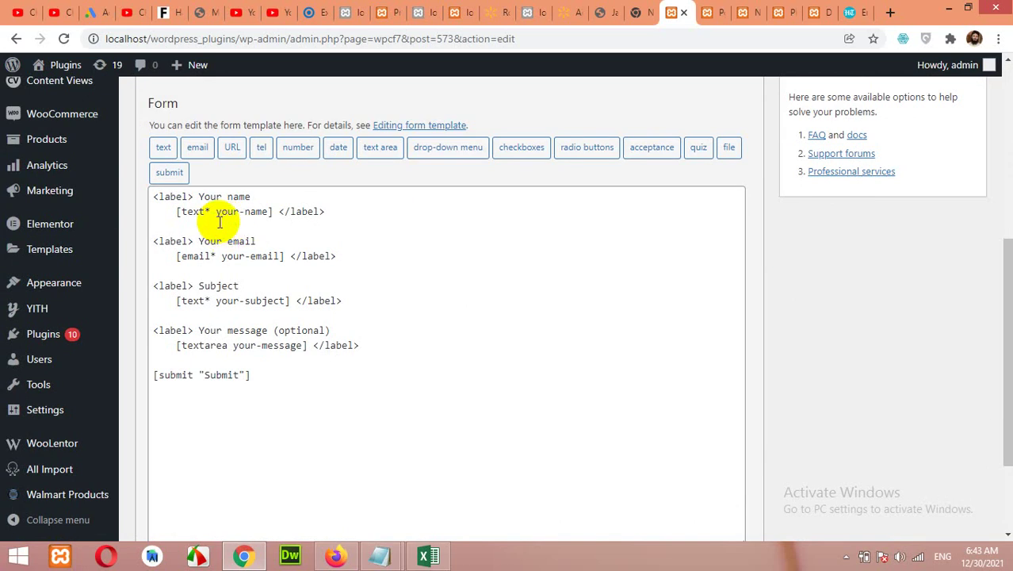
{"action": "left_click_drag", "start_coordinate": [176, 212], "coordinate": [283, 214]}
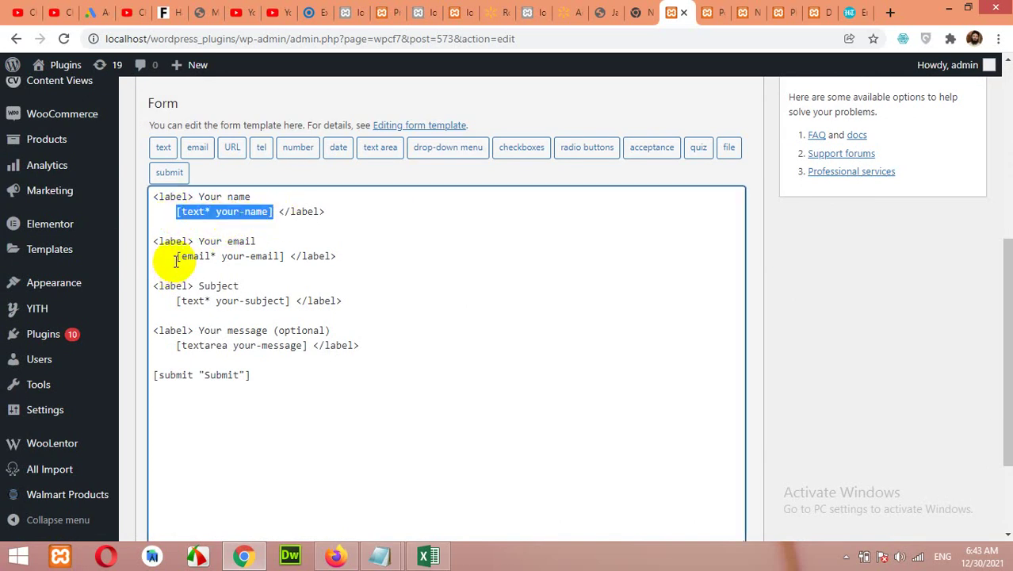
{"action": "left_click_drag", "start_coordinate": [176, 256], "coordinate": [284, 257]}
{"action": "left_click_drag", "start_coordinate": [176, 301], "coordinate": [278, 300]}
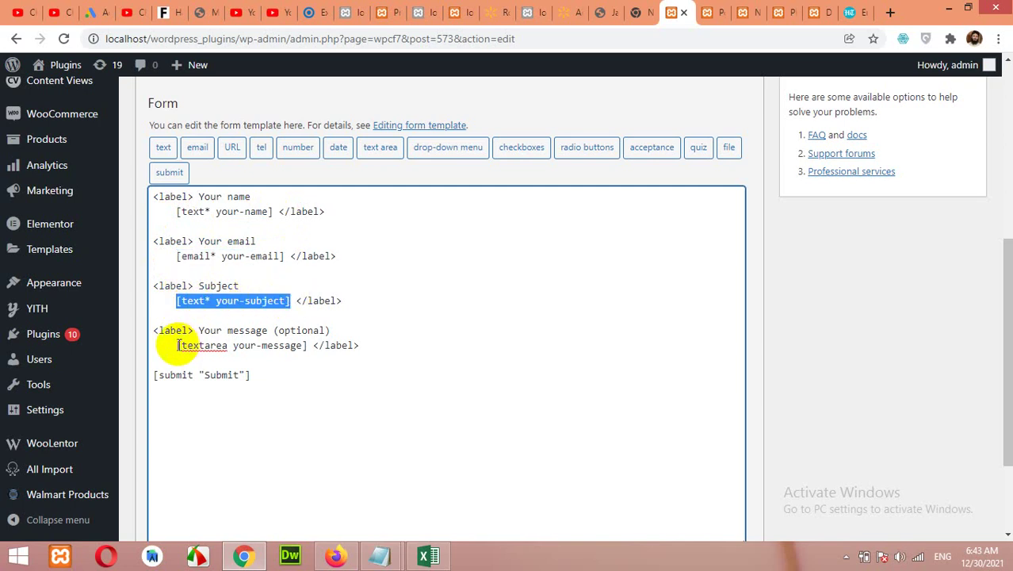
{"action": "left_click_drag", "start_coordinate": [176, 346], "coordinate": [306, 346]}
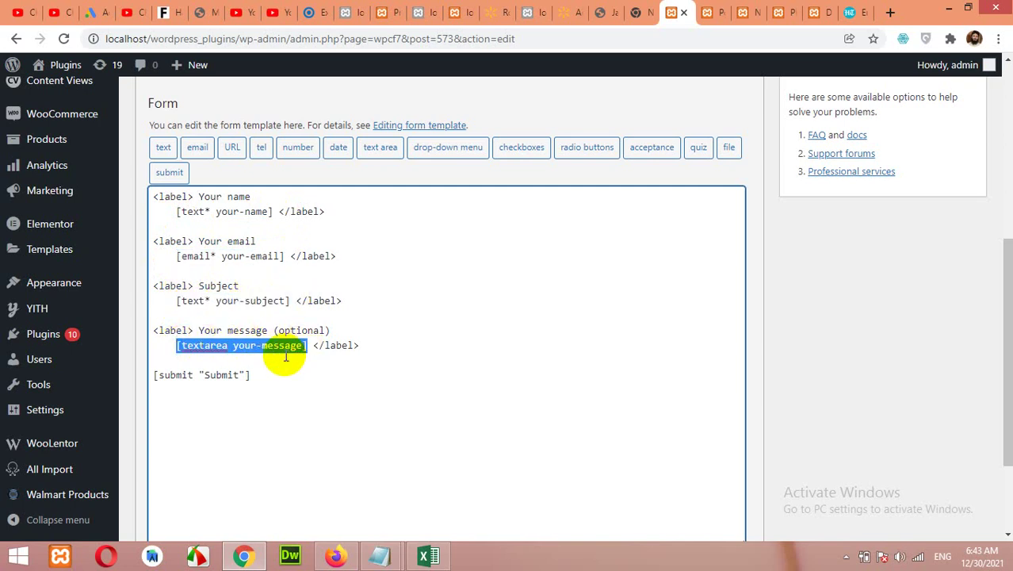
{"action": "left_click", "coordinate": [277, 346]}
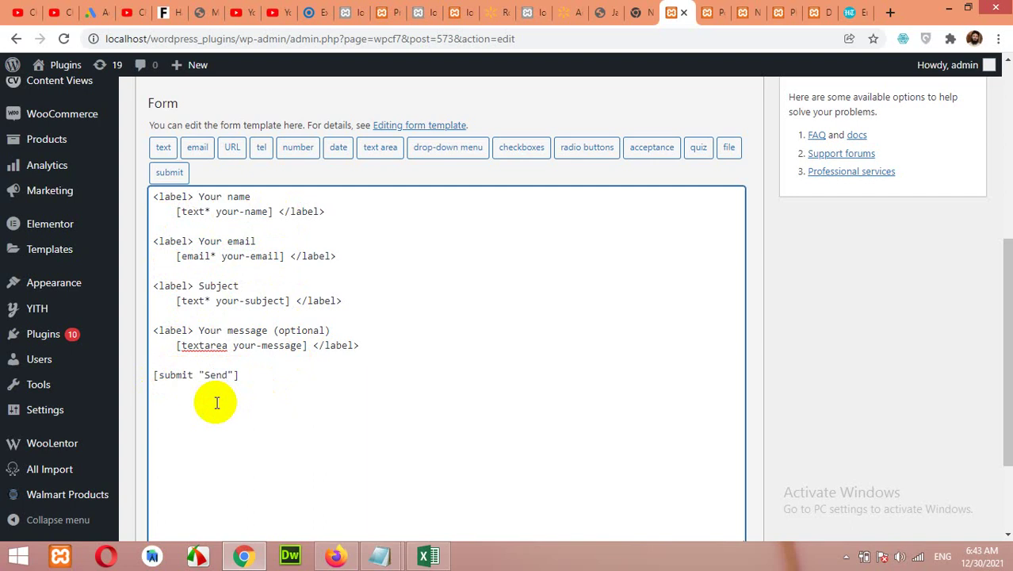
{"action": "left_click_drag", "start_coordinate": [179, 209], "coordinate": [176, 258]}
{"action": "left_click", "coordinate": [282, 257]}
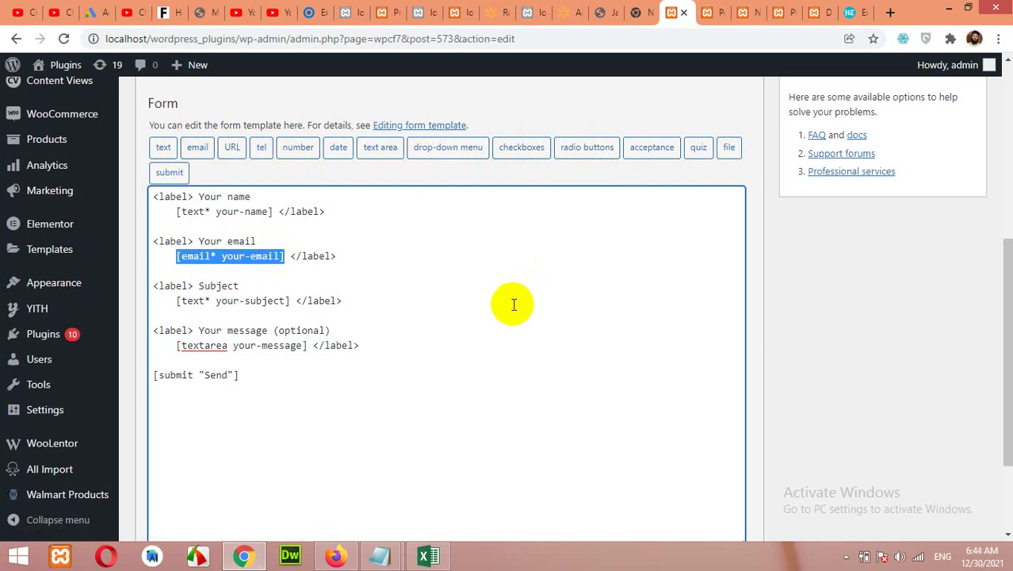
- Copy Contact form 1's shortcode to the clipboard
{"action": "scroll", "coordinate": [499, 326], "scroll_direction": "up", "scroll_amount": 3}
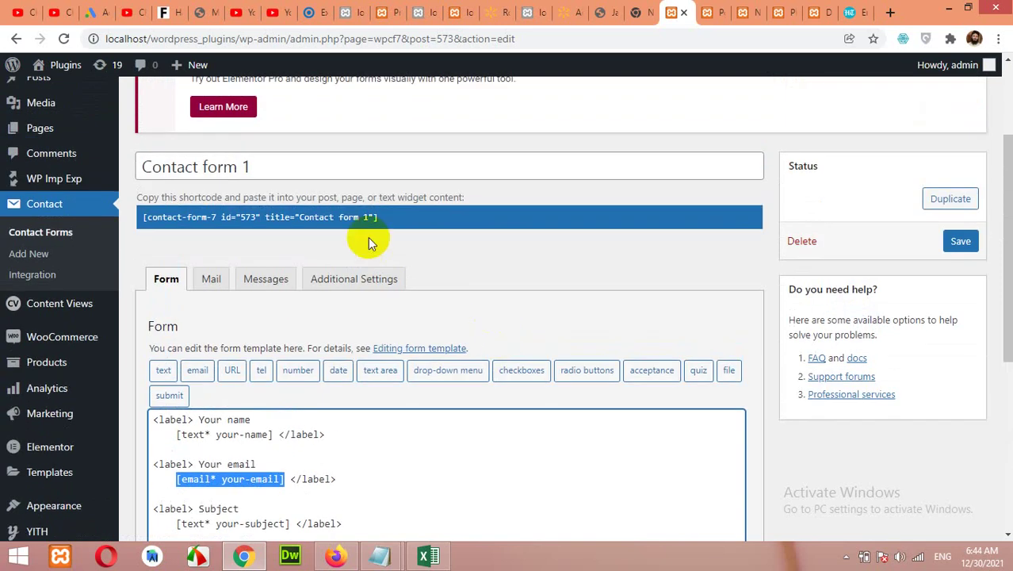
{"action": "left_click", "coordinate": [341, 219]}
{"action": "right_click", "coordinate": [339, 219]}
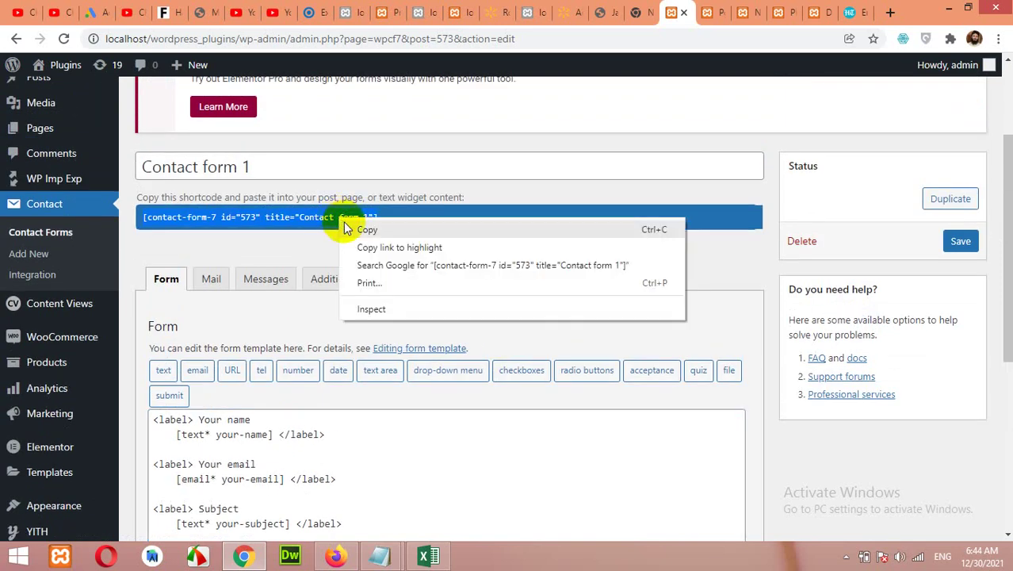
{"action": "left_click", "coordinate": [359, 231]}
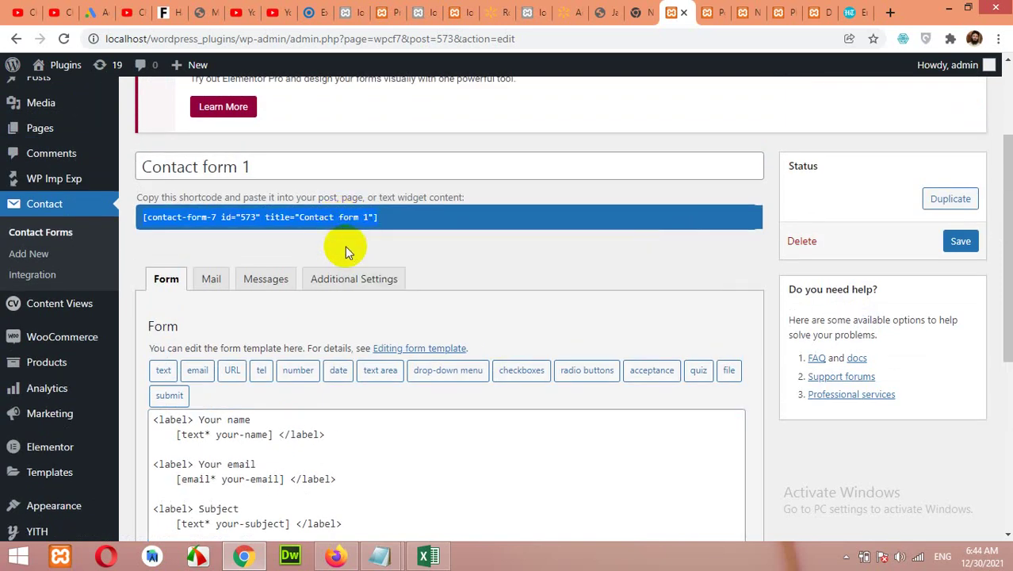
- Open Pages > Add New in a new tab, staying on the form editor
{"action": "scroll", "coordinate": [87, 233], "scroll_direction": "up", "scroll_amount": 2}
{"action": "mouse_move", "coordinate": [47, 193]}
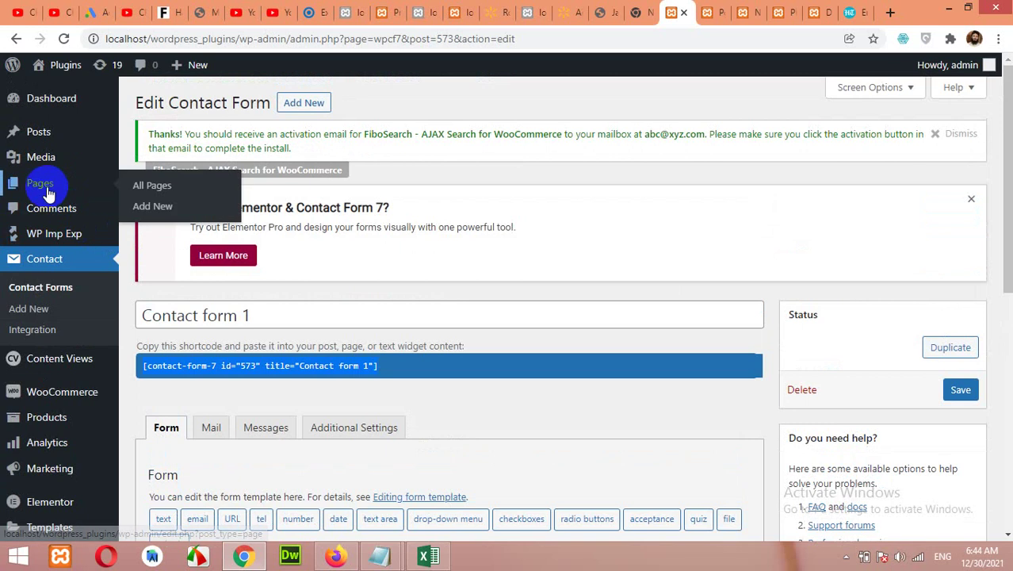
{"action": "left_click", "coordinate": [137, 207]}
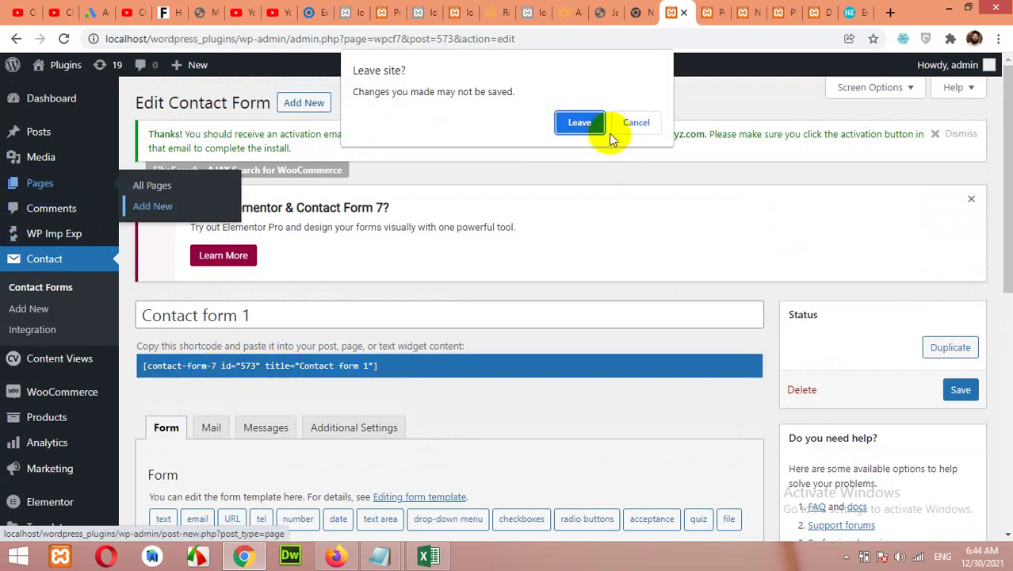
{"action": "left_click", "coordinate": [643, 122]}
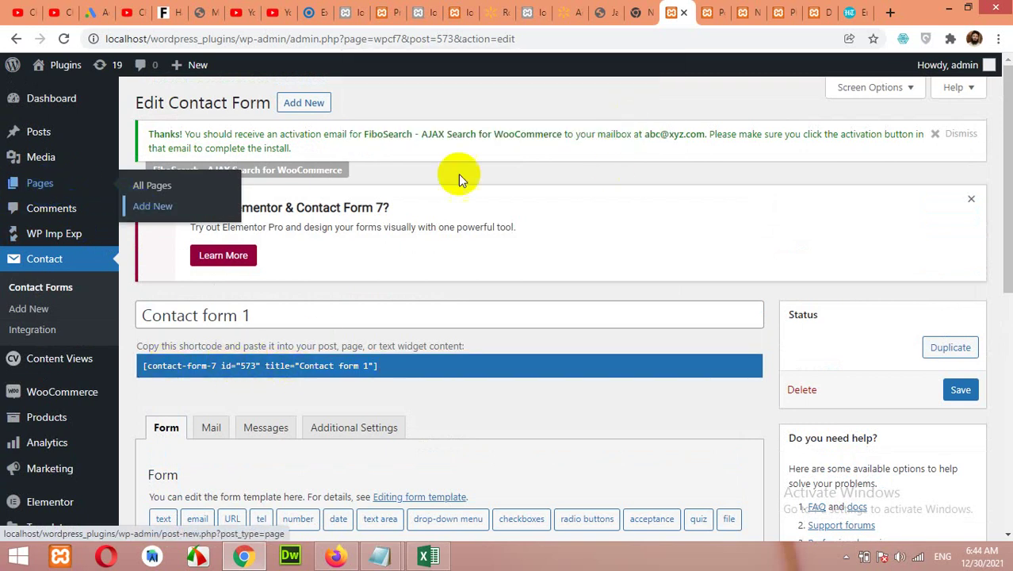
{"action": "right_click", "coordinate": [158, 208]}
{"action": "left_click", "coordinate": [191, 218]}
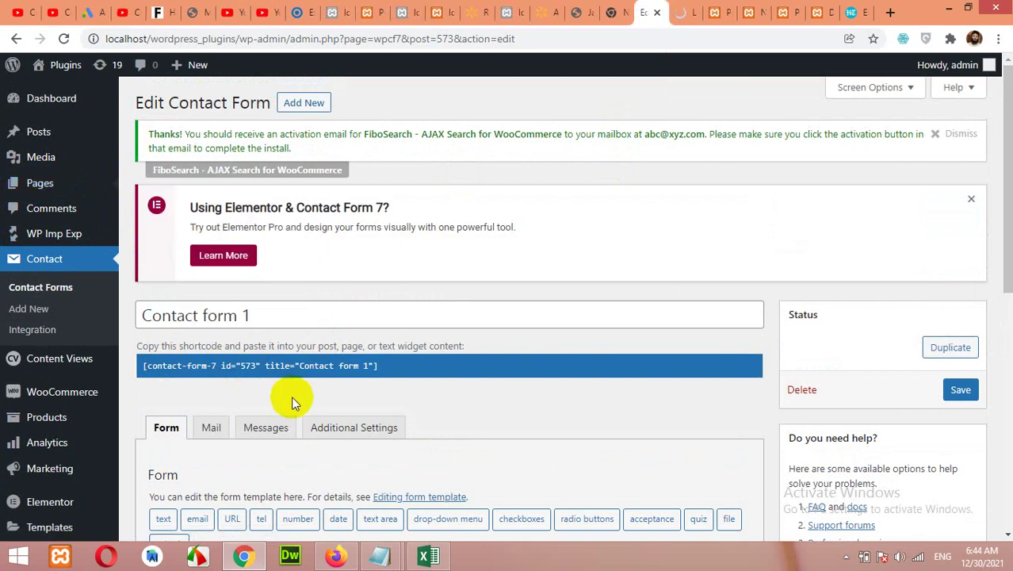
- Publish the new Contact Us page and paste the form shortcode into its content
{"action": "left_click", "coordinate": [680, 11]}
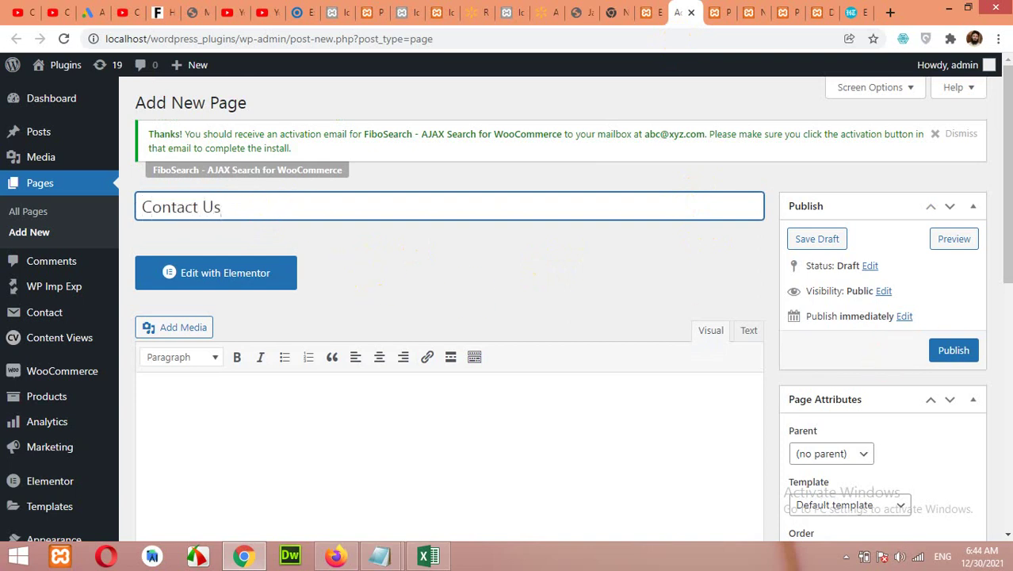
{"action": "left_click", "coordinate": [952, 351]}
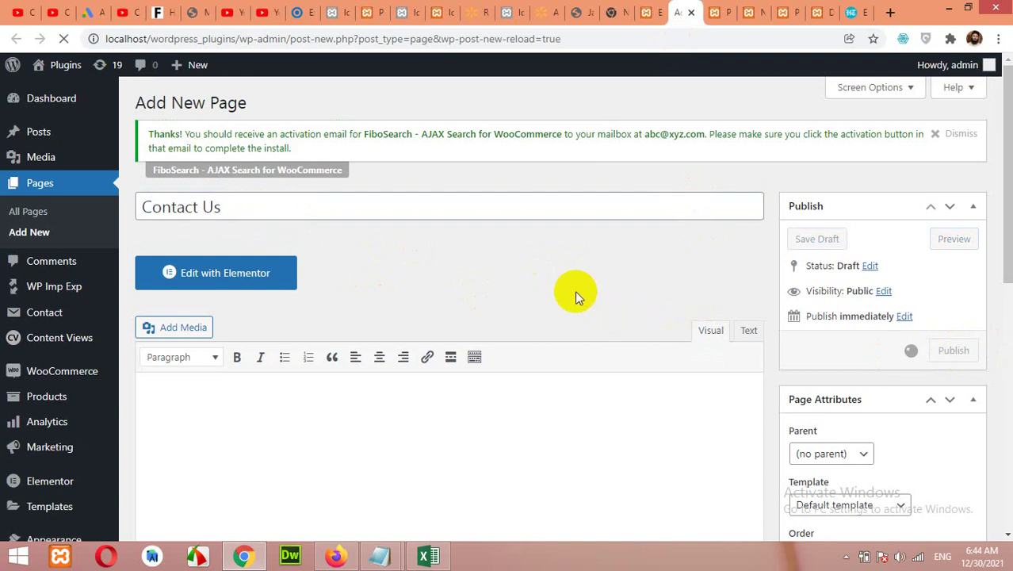
{"action": "scroll", "coordinate": [421, 276], "scroll_direction": "down", "scroll_amount": 1}
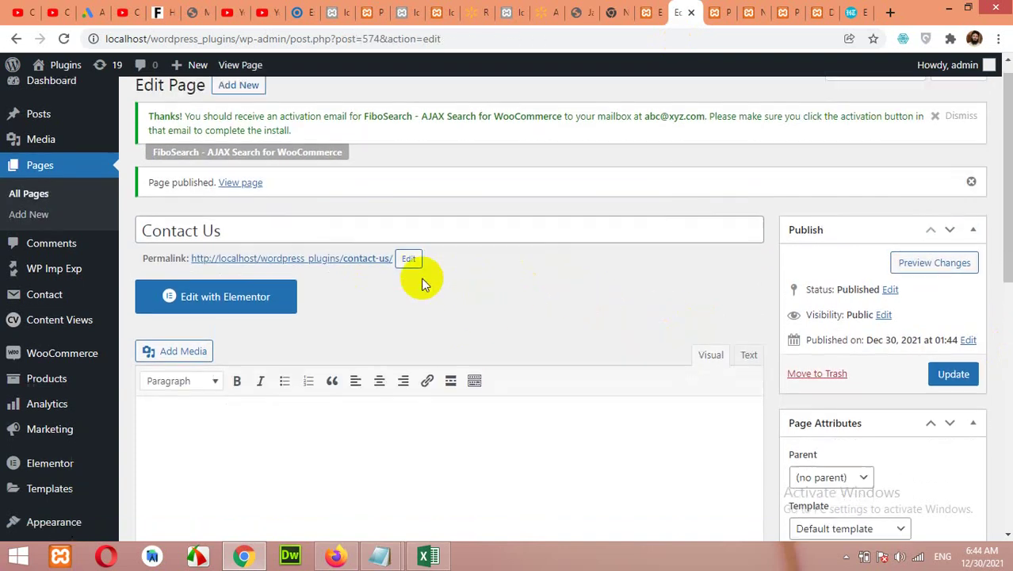
{"action": "right_click", "coordinate": [346, 374]}
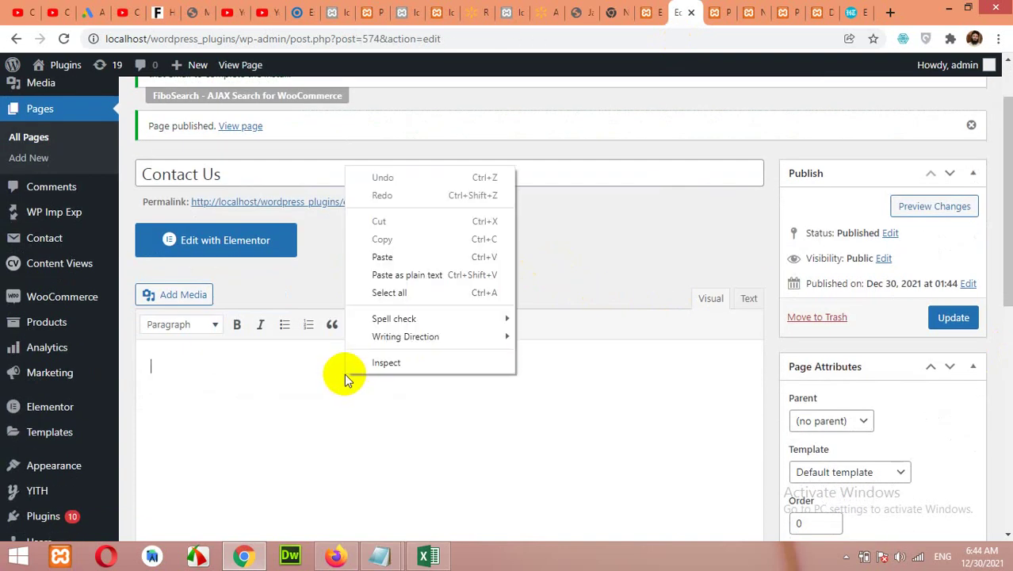
{"action": "left_click", "coordinate": [390, 257]}
- Check the shortcode in the form editor, then update the Contact Us page
{"action": "left_click", "coordinate": [647, 12]}
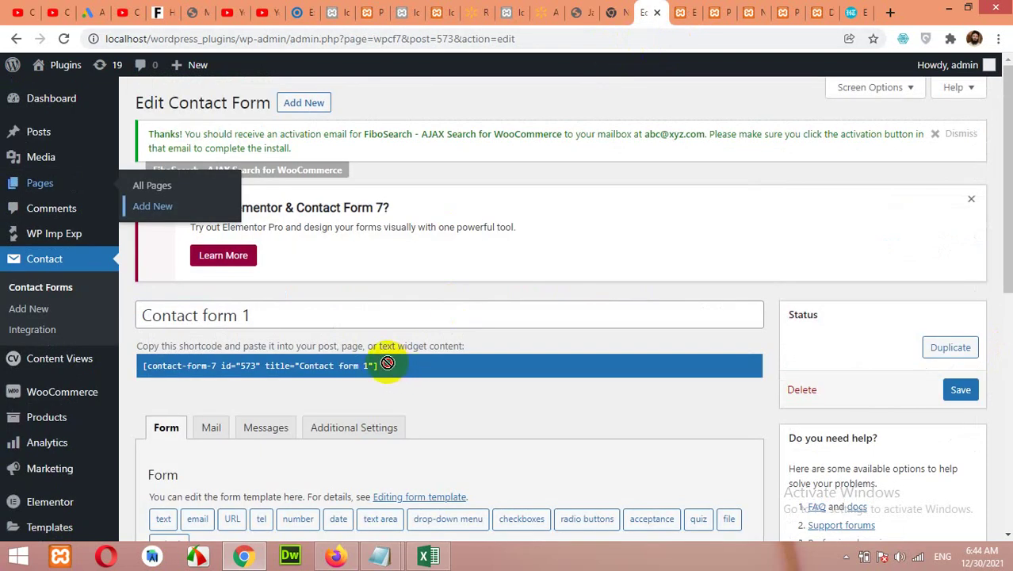
{"action": "left_click", "coordinate": [193, 366]}
{"action": "left_click", "coordinate": [683, 12]}
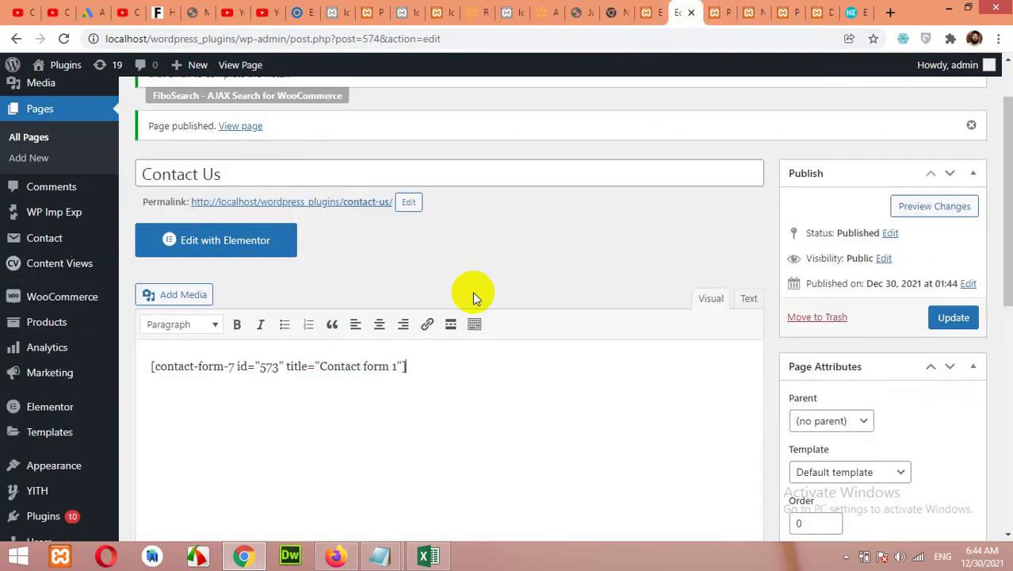
{"action": "left_click", "coordinate": [946, 321]}
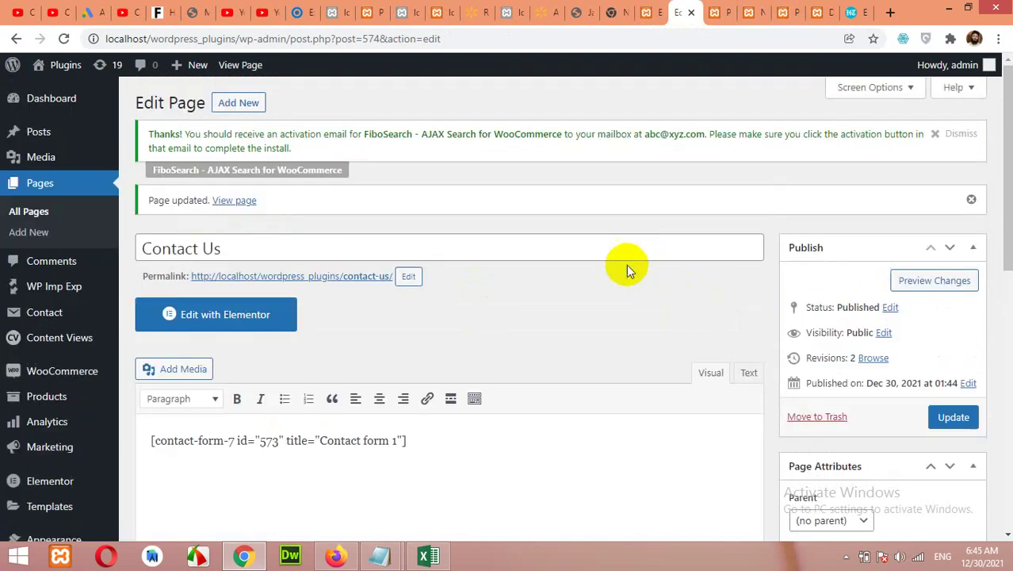
- Open the live Contact Us page from its permalink and scroll through the form fields
{"action": "right_click", "coordinate": [321, 278]}
{"action": "left_click", "coordinate": [329, 287]}
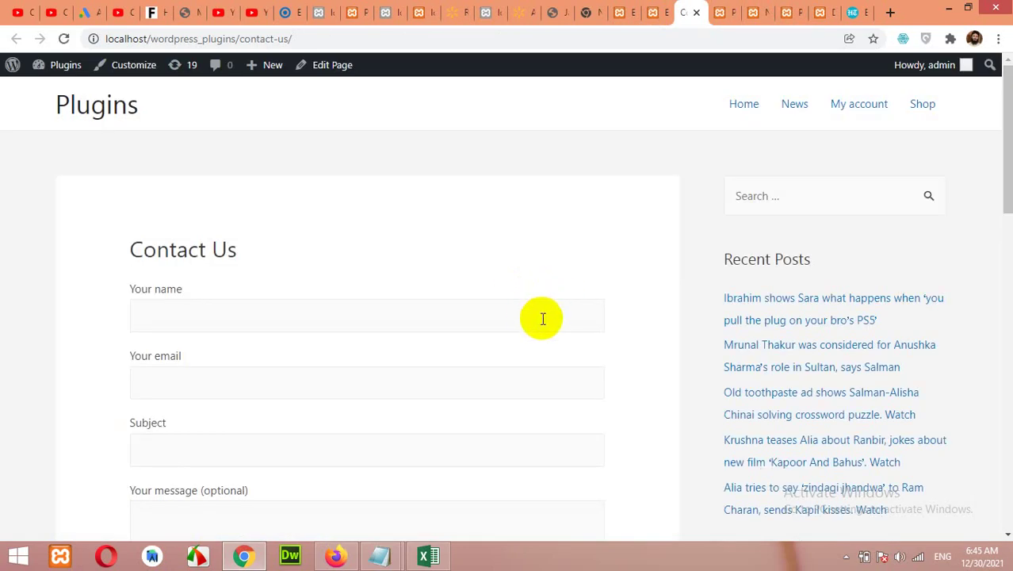
{"action": "scroll", "coordinate": [539, 314], "scroll_direction": "down", "scroll_amount": 1}
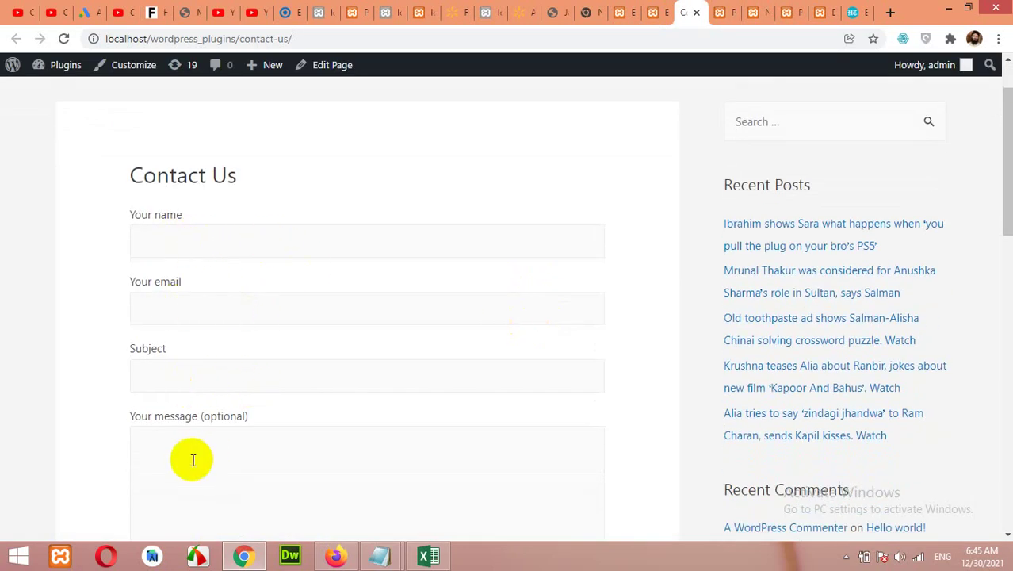
{"action": "scroll", "coordinate": [196, 437], "scroll_direction": "down", "scroll_amount": 2}
{"action": "left_click", "coordinate": [188, 312]}
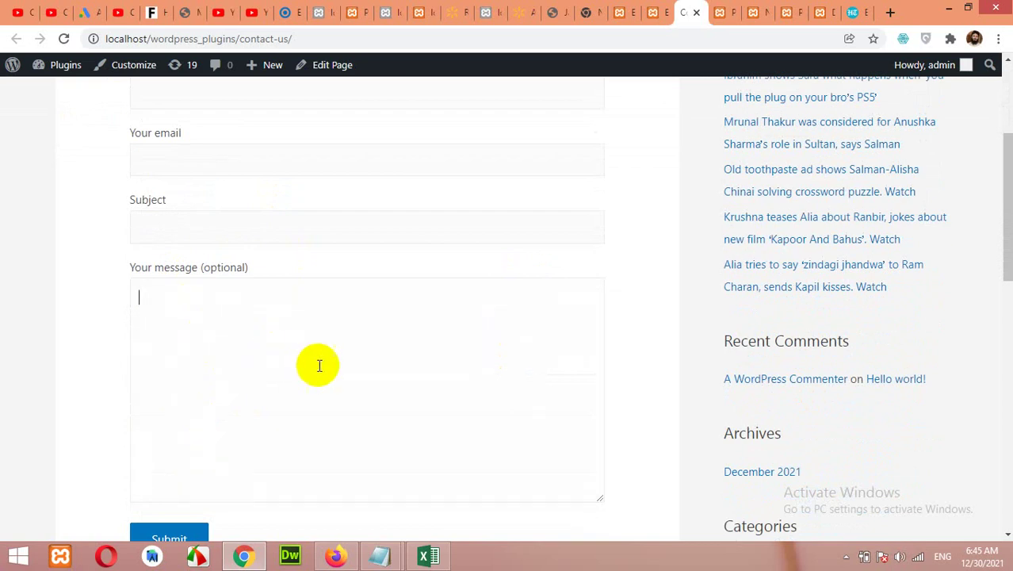
{"action": "scroll", "coordinate": [326, 373], "scroll_direction": "down", "scroll_amount": 2}
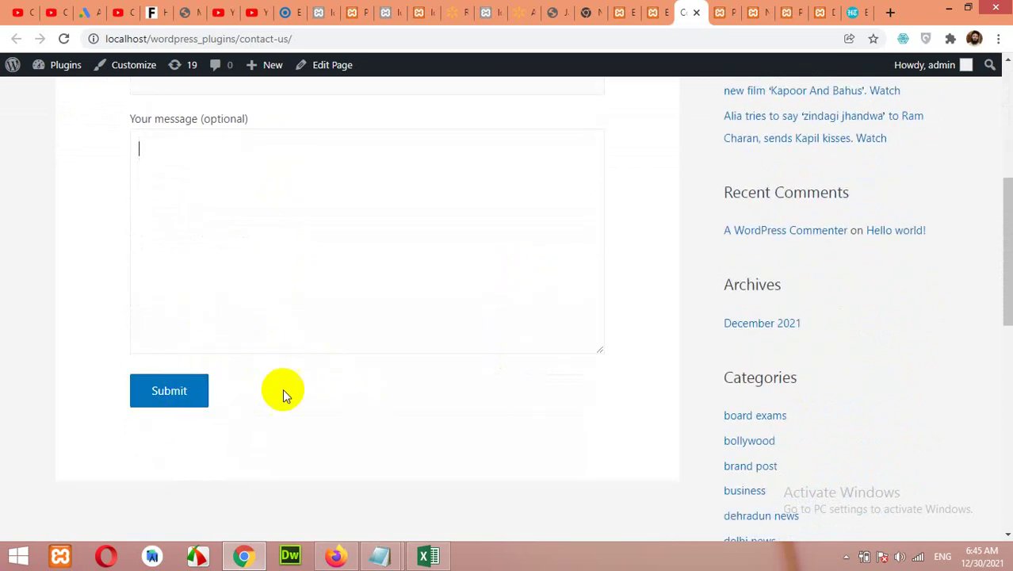
{"action": "scroll", "coordinate": [595, 193], "scroll_direction": "up", "scroll_amount": 1}
- Save Contact form 1 in the Edit Contact Form tab
{"action": "left_click", "coordinate": [659, 10]}
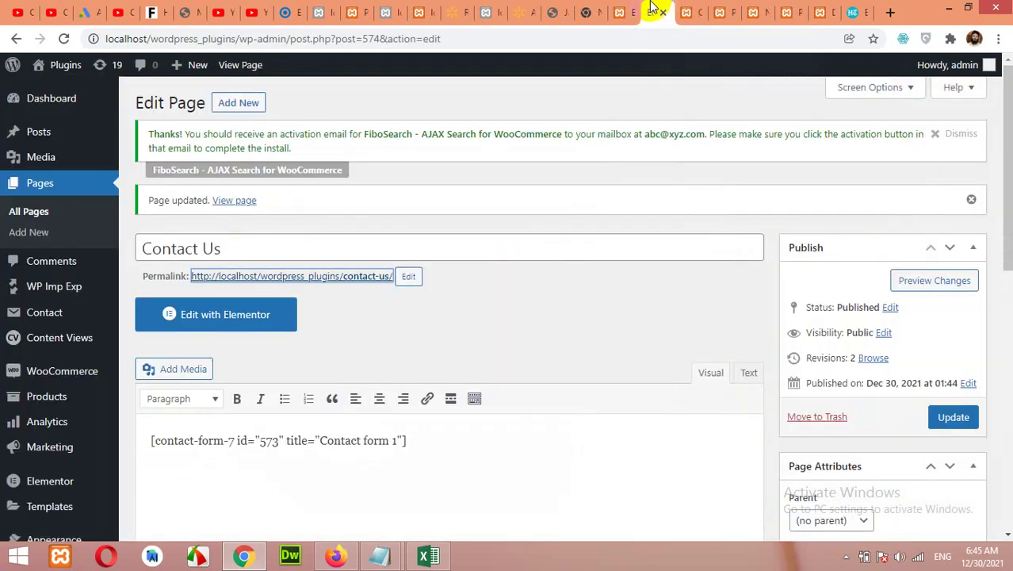
{"action": "left_click", "coordinate": [615, 10]}
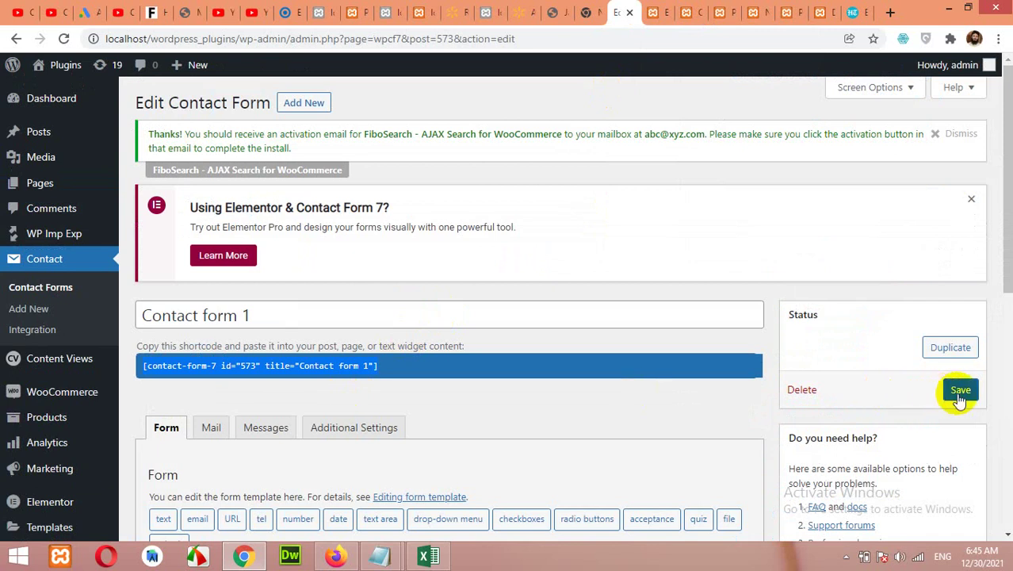
{"action": "scroll", "coordinate": [584, 407], "scroll_direction": "down", "scroll_amount": 4}
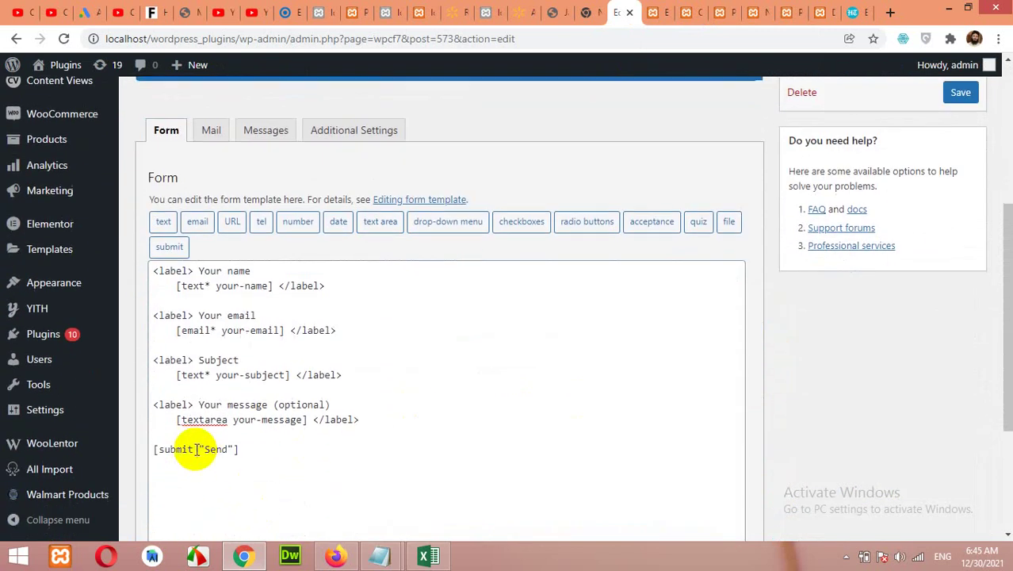
{"action": "scroll", "coordinate": [792, 301], "scroll_direction": "up", "scroll_amount": 2}
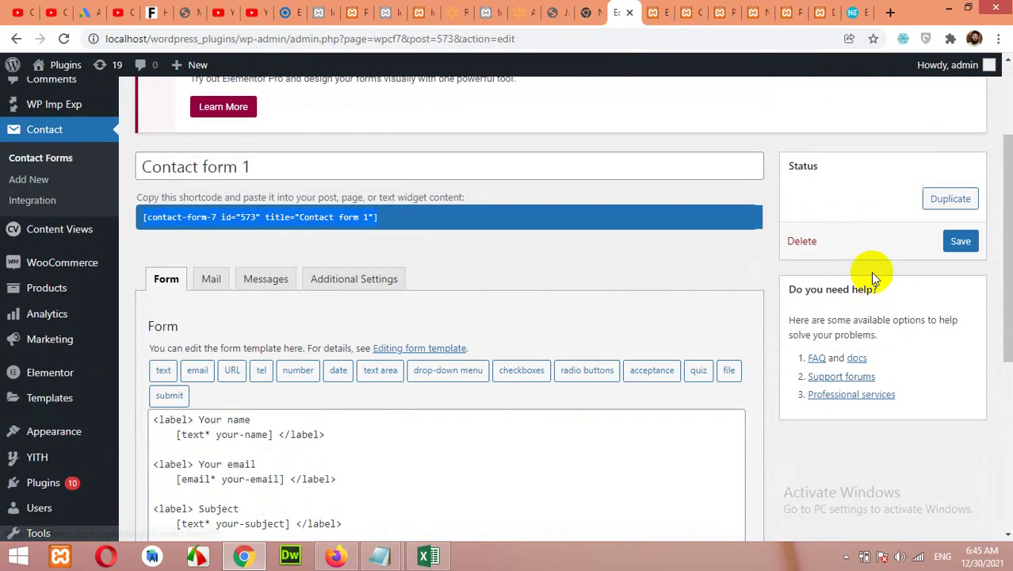
{"action": "left_click", "coordinate": [961, 243]}
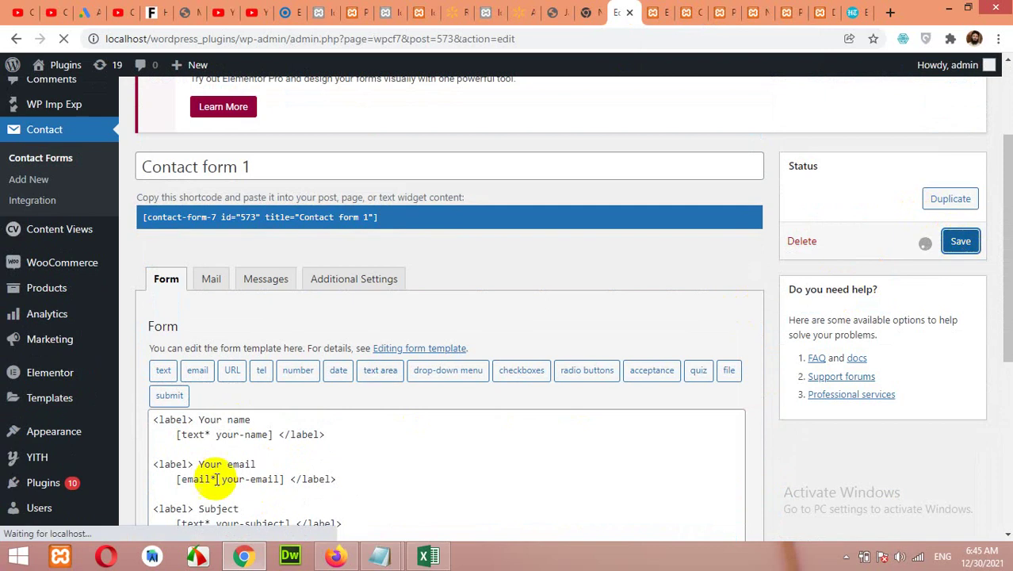
{"action": "scroll", "coordinate": [341, 456], "scroll_direction": "down", "scroll_amount": 3}
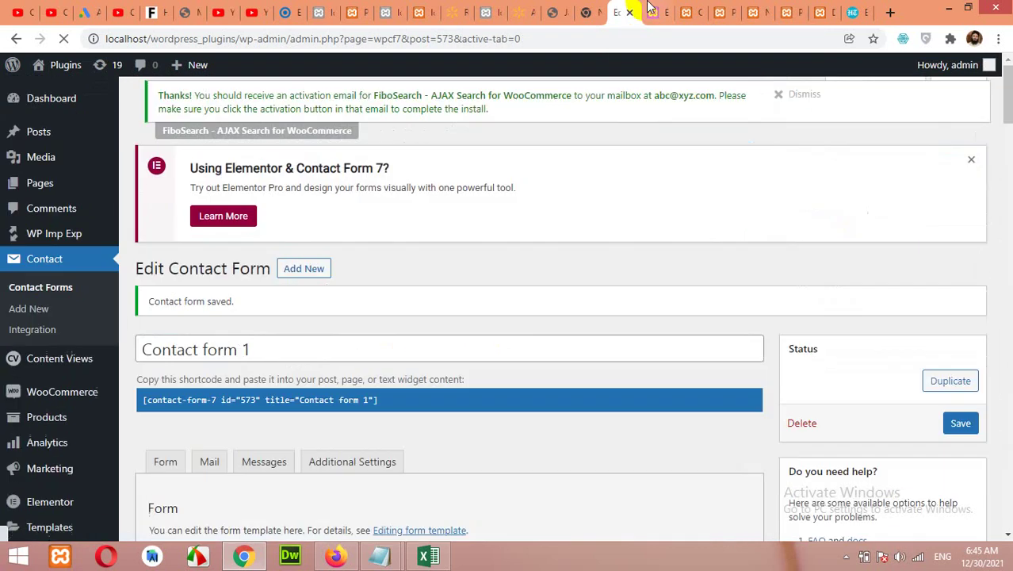
- Reload the live Contact Us page
{"action": "left_click", "coordinate": [655, 9]}
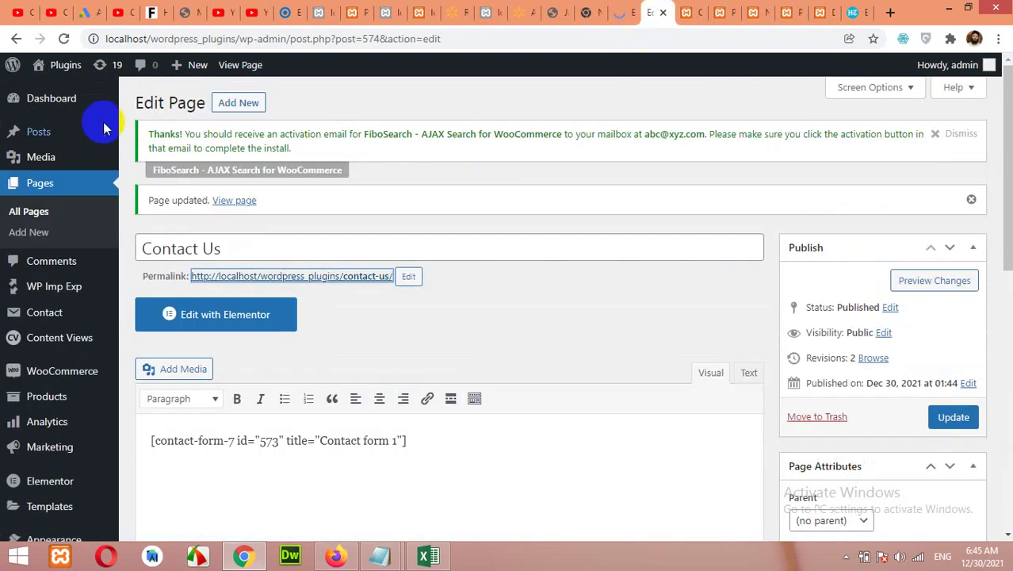
{"action": "left_click", "coordinate": [687, 10]}
{"action": "left_click", "coordinate": [87, 64]}
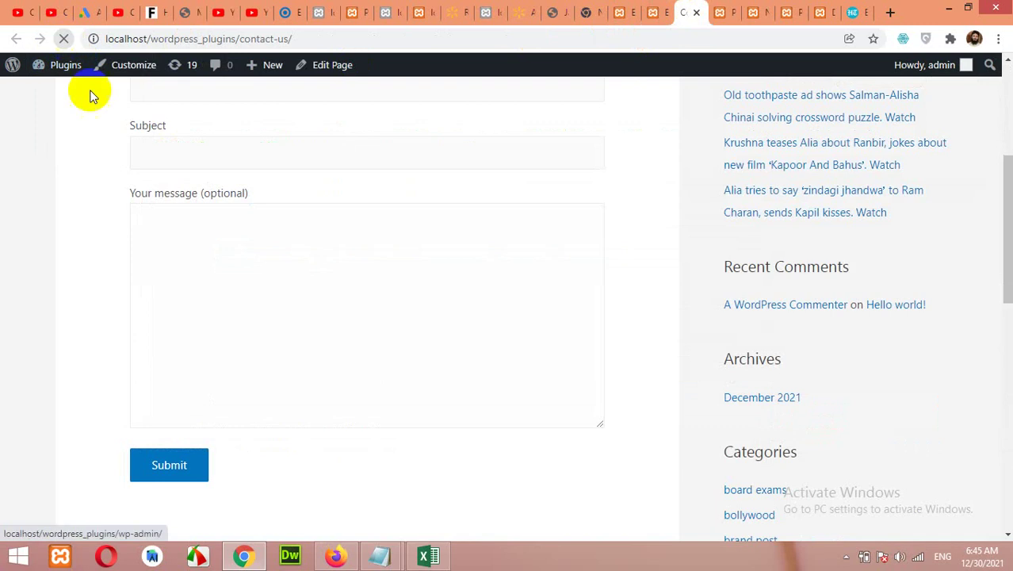
- Confirm the Send button on the reloaded page, then scroll to Contact form 1's template
{"action": "left_click", "coordinate": [199, 228]}
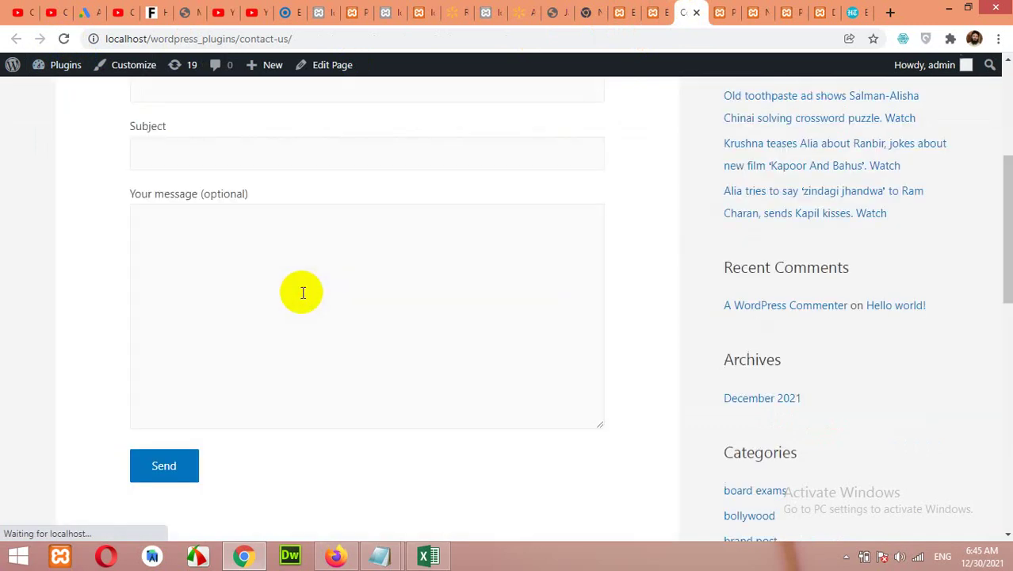
{"action": "scroll", "coordinate": [379, 458], "scroll_direction": "up", "scroll_amount": 3}
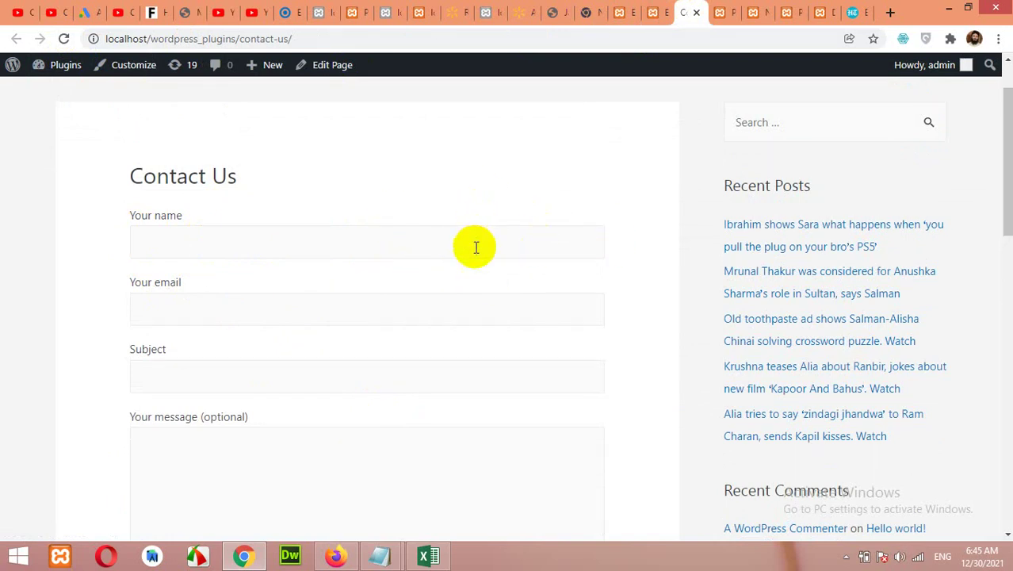
{"action": "left_click", "coordinate": [635, 6]}
{"action": "scroll", "coordinate": [413, 255], "scroll_direction": "down", "scroll_amount": 3}
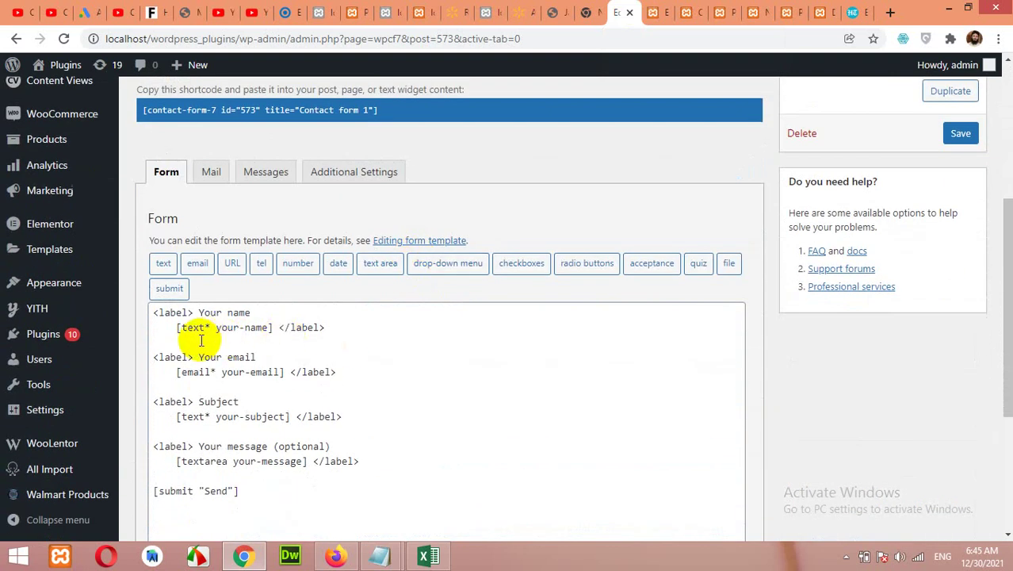
- Add <div class="form"> at the top of the template and </div> after the Send button
{"action": "left_click", "coordinate": [157, 315]}
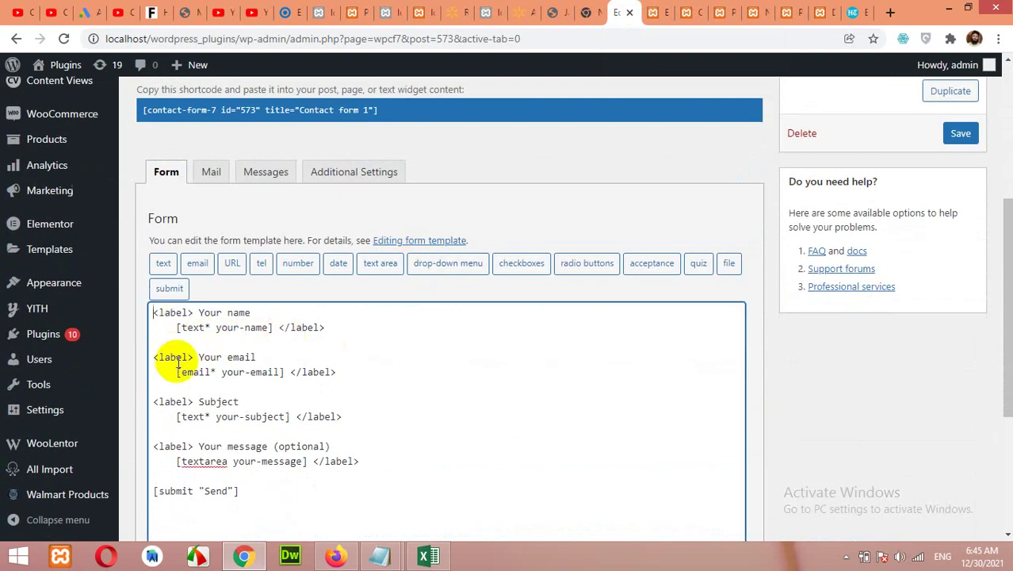
{"action": "key", "text": "Return"}
{"action": "key", "text": "Return"}
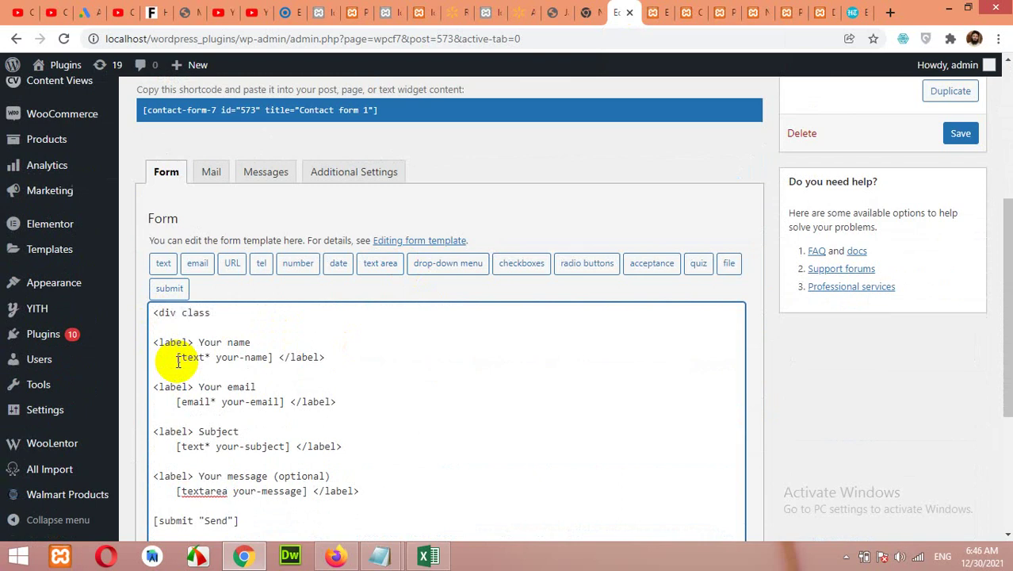
{"action": "type", "text": "<div class=\"form\">"}
{"action": "scroll", "coordinate": [179, 362], "scroll_direction": "down", "scroll_amount": 3}
{"action": "left_click", "coordinate": [260, 325]}
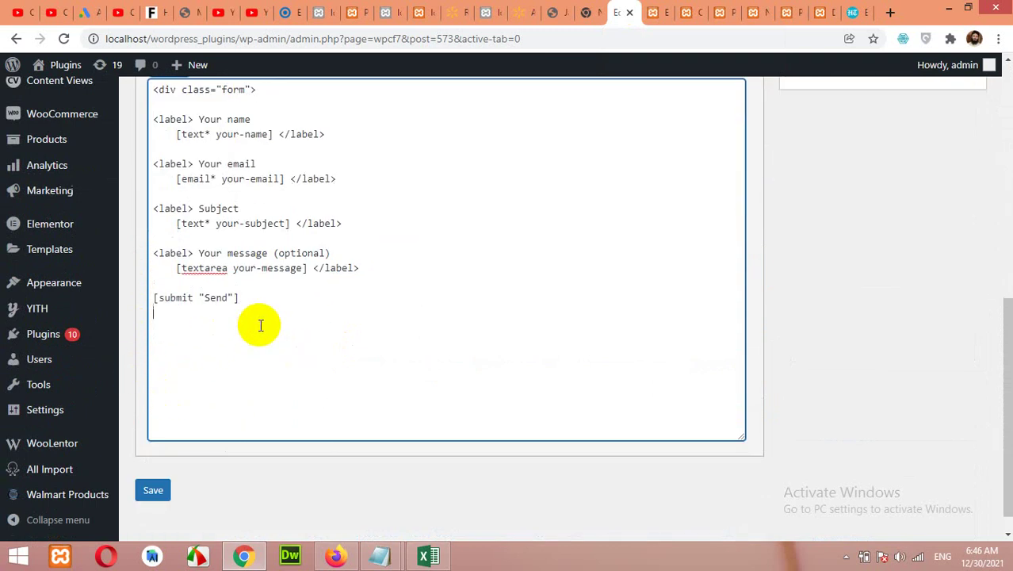
{"action": "type", "text": "</div>"}
- Wrap the Your name label in a <div class="form-row"> … </div> block
{"action": "scroll", "coordinate": [262, 325], "scroll_direction": "up", "scroll_amount": 3}
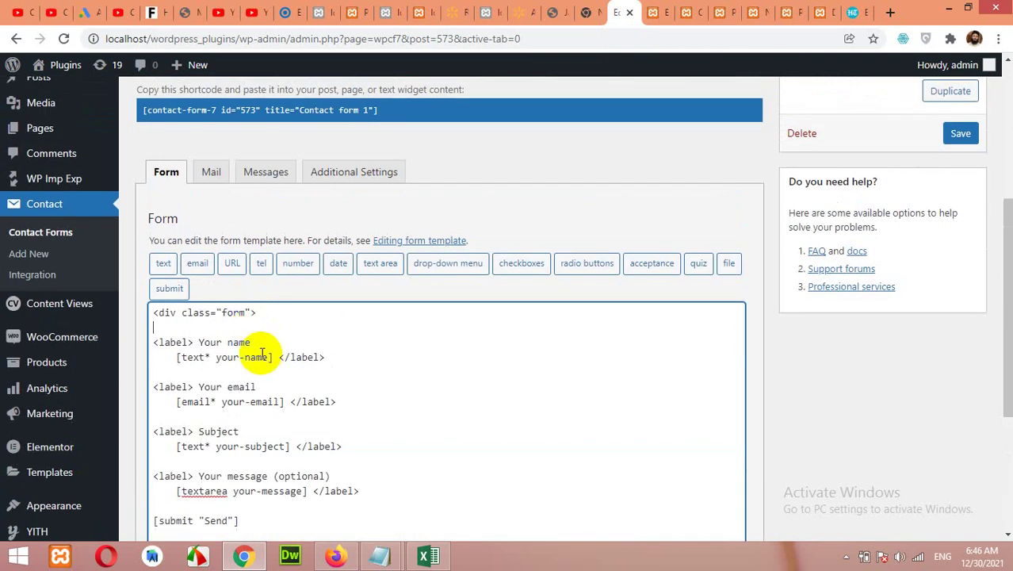
{"action": "key", "text": "Return"}
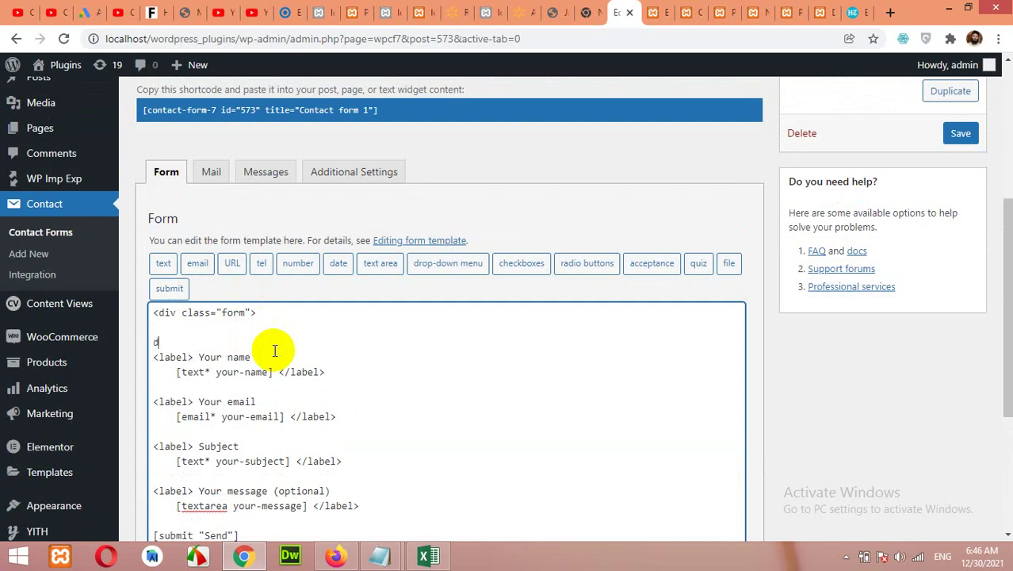
{"action": "type", "text": "<div"}
{"action": "type", "text": " class=\"row"}
{"action": "type", "text": "form-for"}
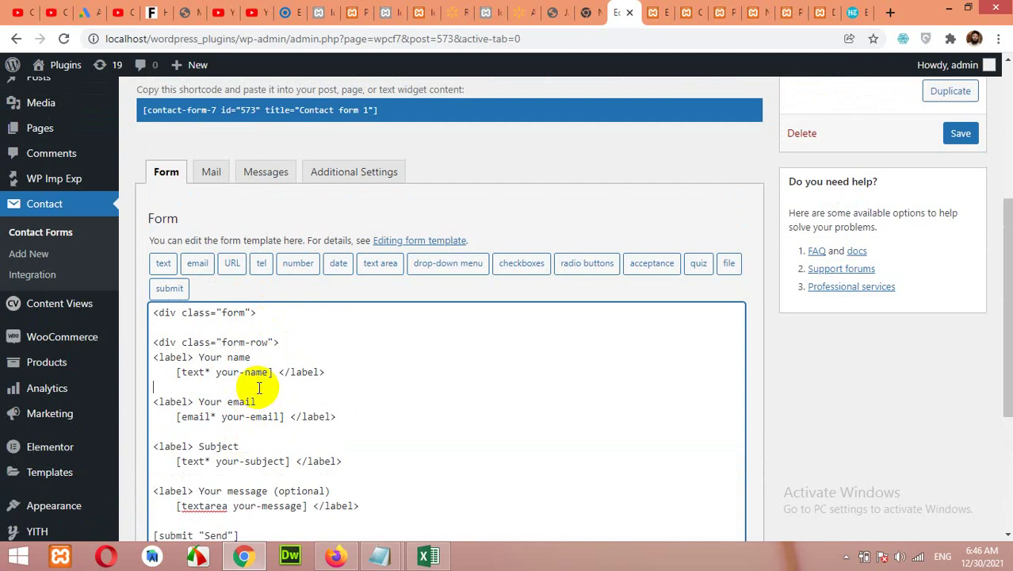
{"action": "key", "text": "Return"}
{"action": "key", "text": "Return"}
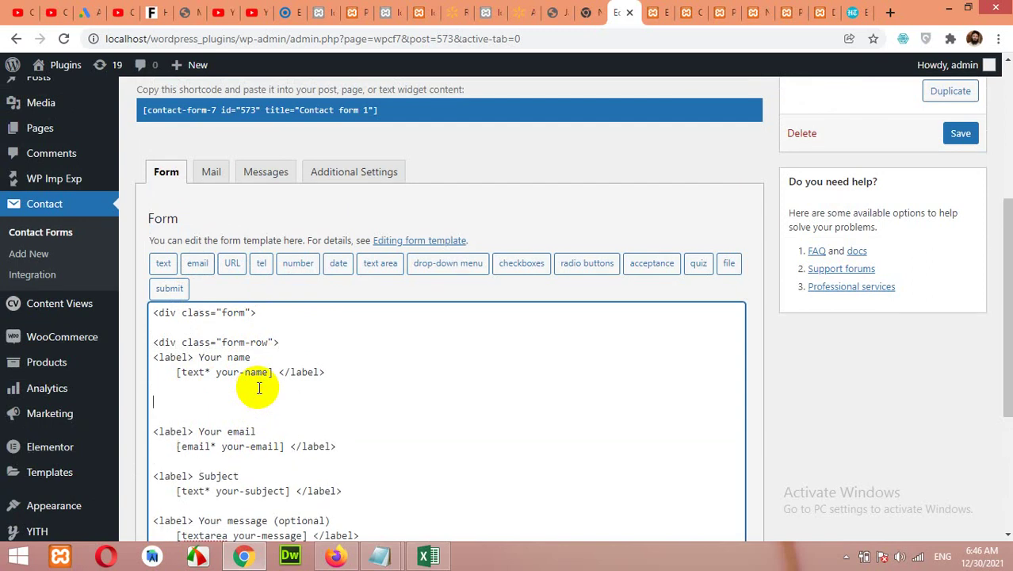
{"action": "type", "text": "</div>"}
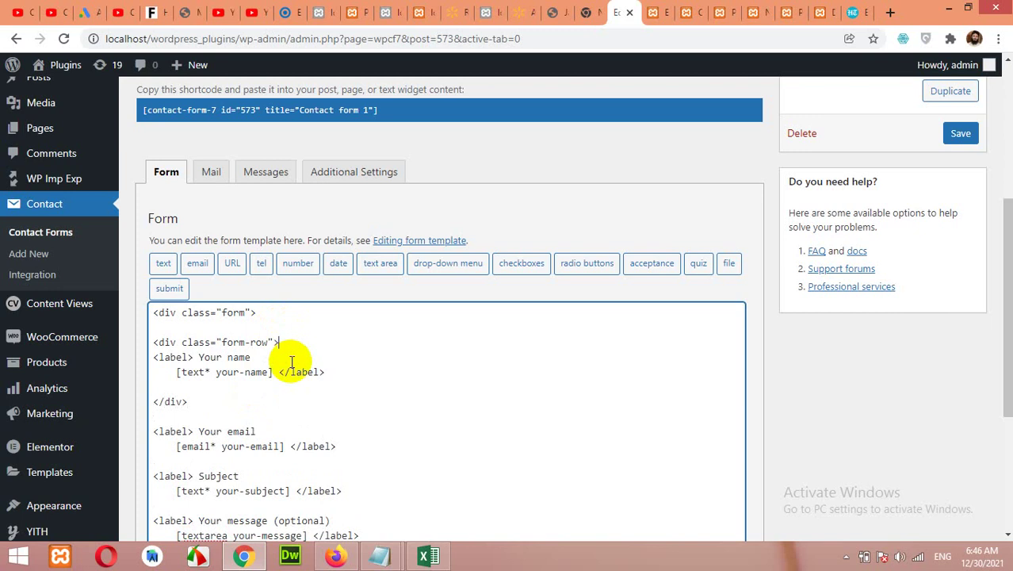
- Wrap the name field in a form-col div and paste a duplicate column below
{"action": "key", "text": "Return"}
{"action": "key", "text": "Return"}
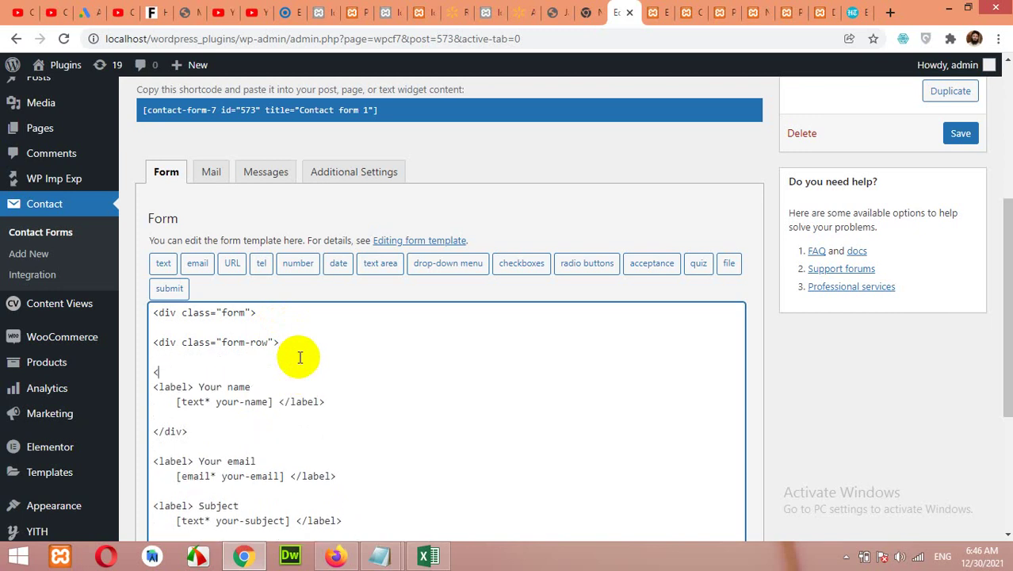
{"action": "type", "text": "<div class=\"form-col\">"}
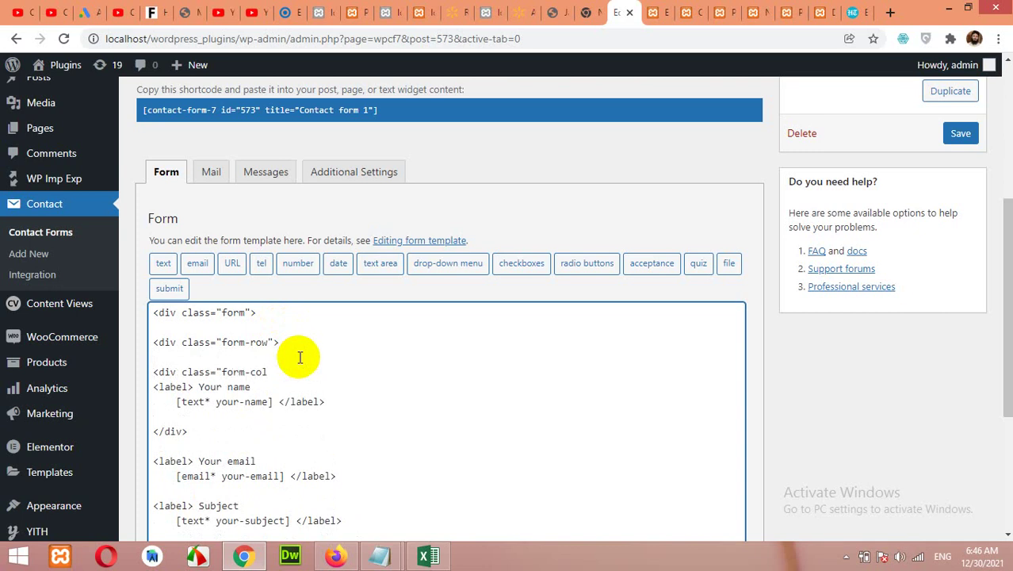
{"action": "left_click", "coordinate": [341, 402]}
{"action": "key", "text": "Return"}
{"action": "type", "text": "</"}
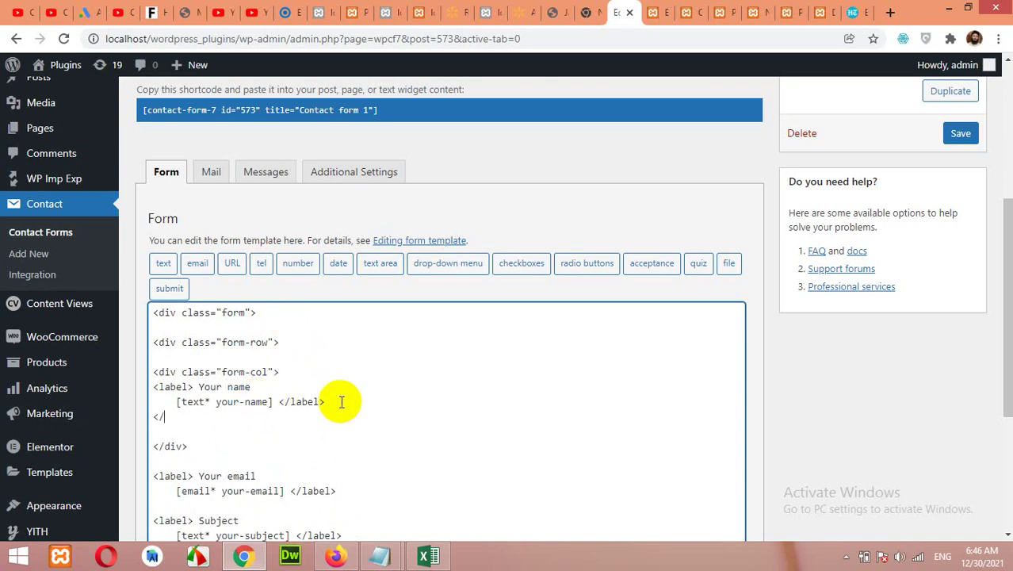
{"action": "type", "text": "div>"}
{"action": "key", "text": "Return"}
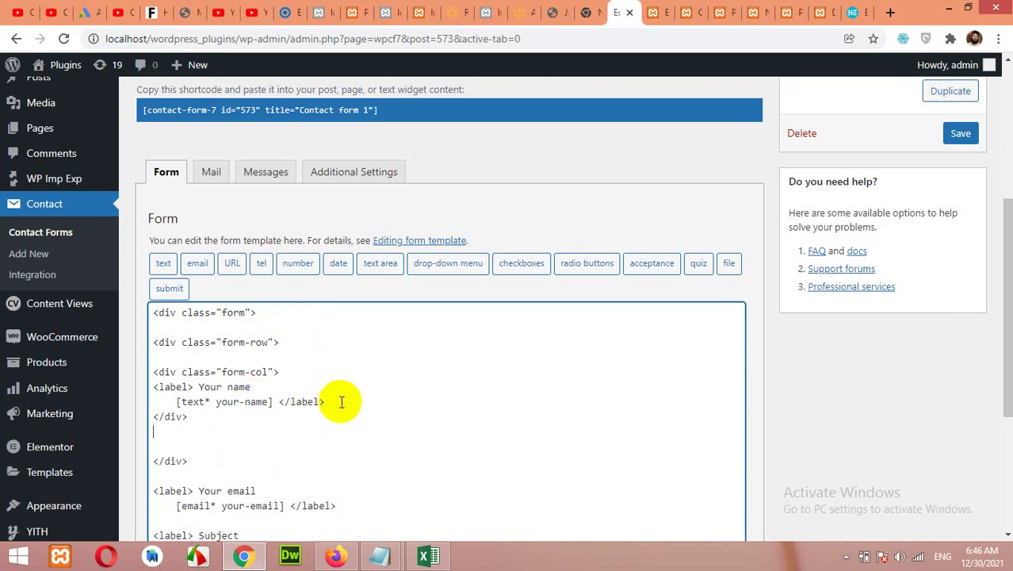
{"action": "left_click", "coordinate": [141, 374], "text": "shift"}
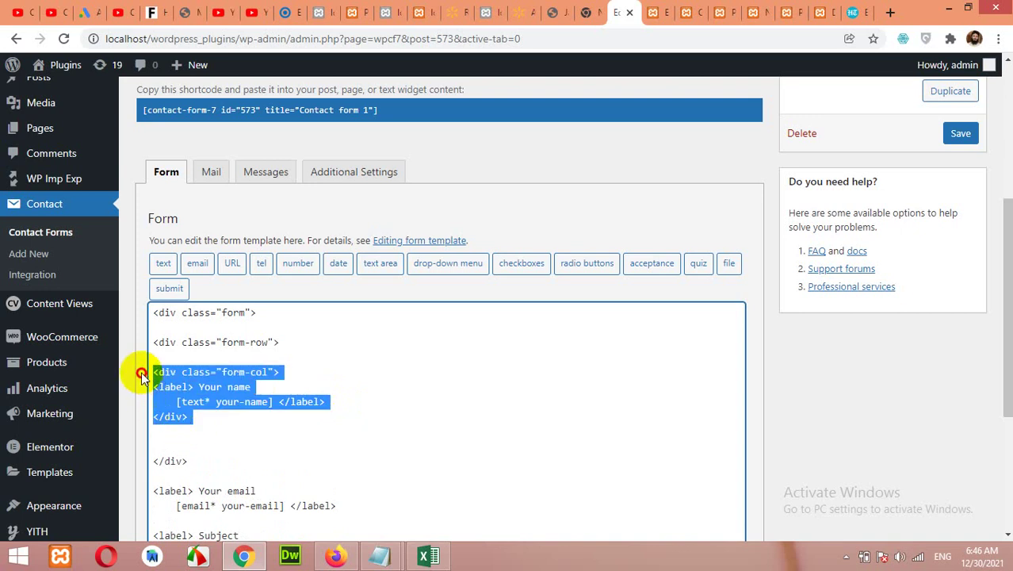
{"action": "key", "text": "ctrl+c"}
{"action": "left_click", "coordinate": [192, 430]}
{"action": "key", "text": "ctrl+v"}
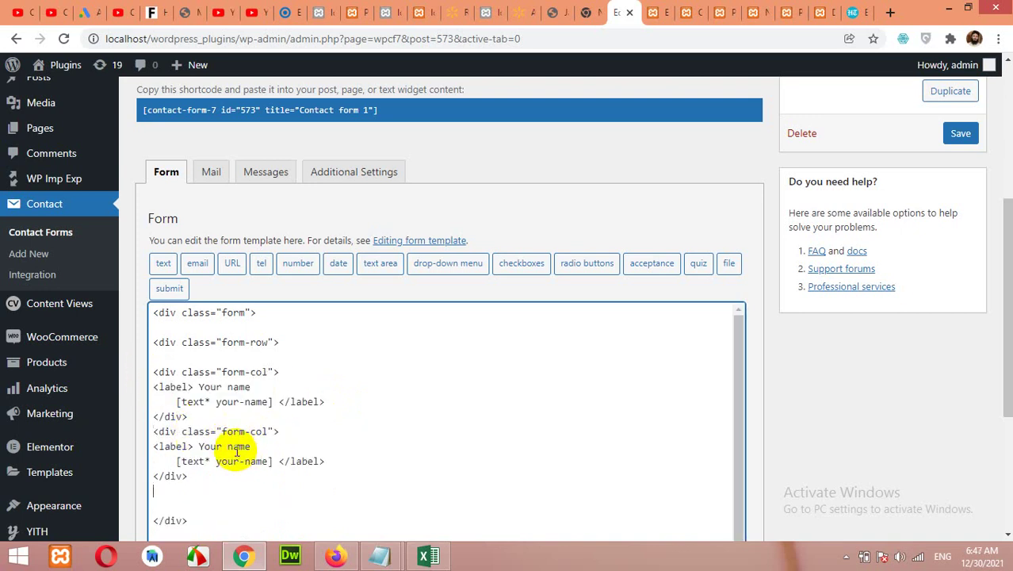
- Rename the columns to Firstname / Last name with fields first-name and last-name
{"action": "double_click", "coordinate": [201, 390]}
{"action": "type", "text": "First"}
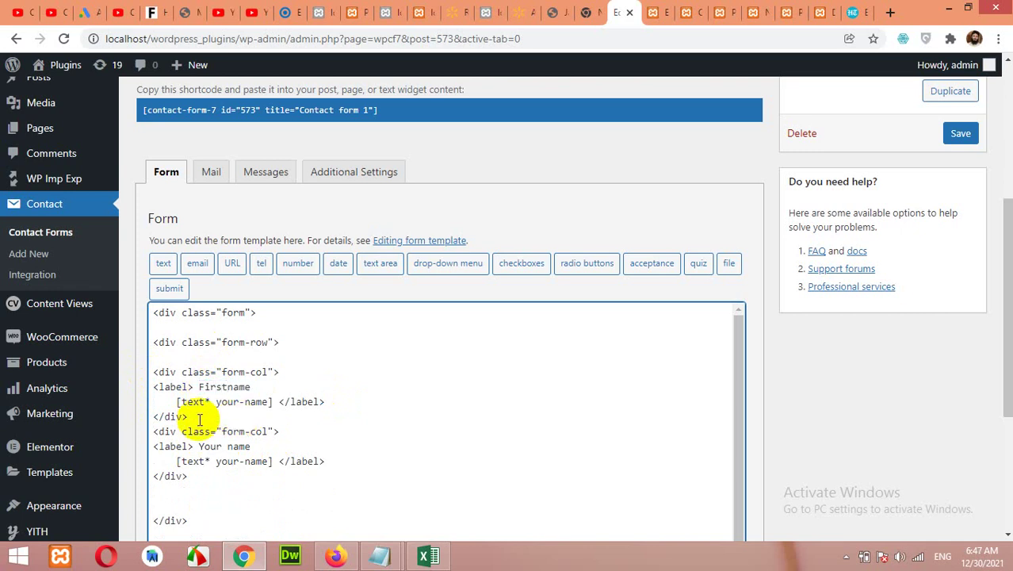
{"action": "left_click", "coordinate": [203, 447]}
{"action": "double_click", "coordinate": [206, 446]}
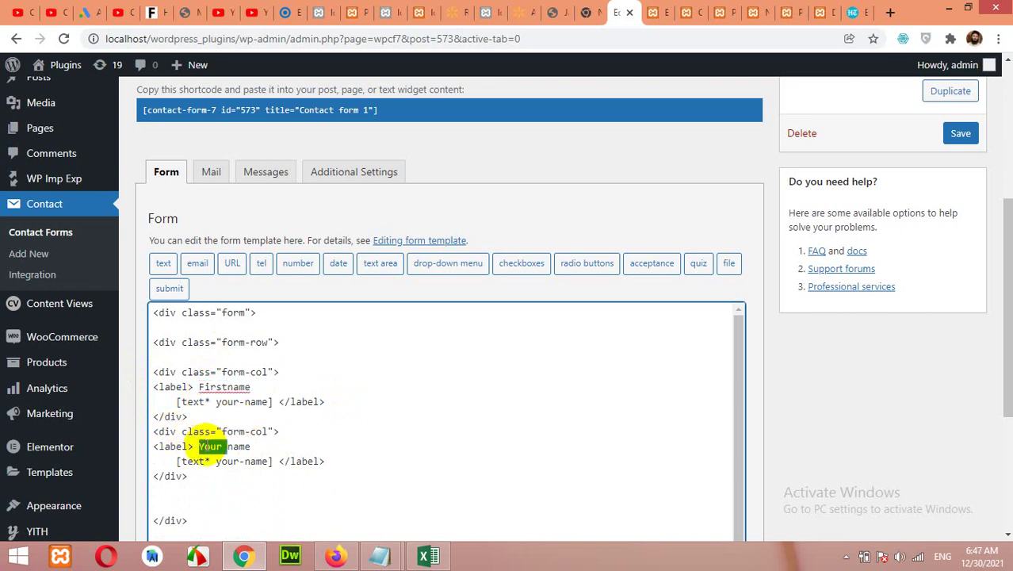
{"action": "type", "text": "Last"}
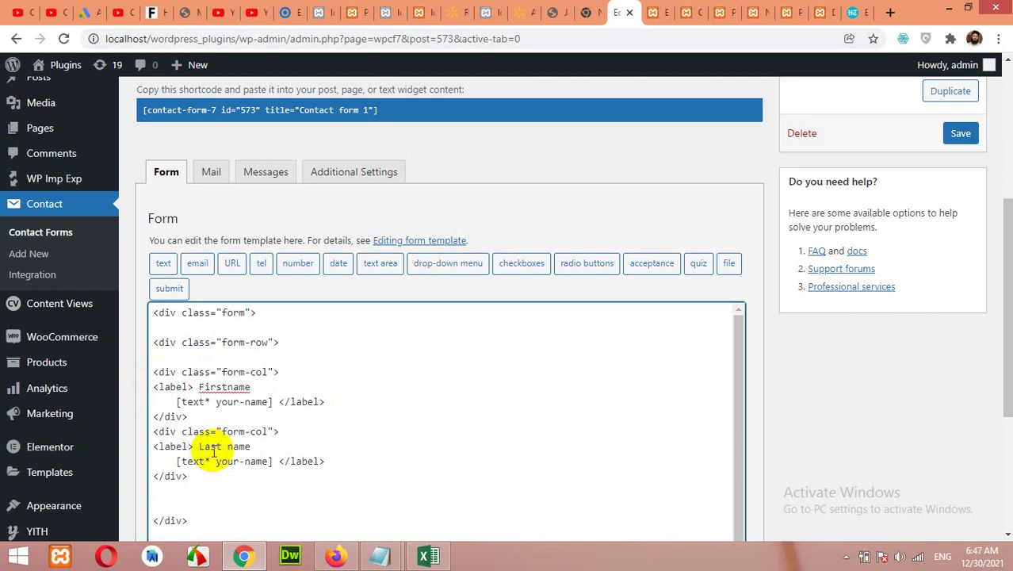
{"action": "double_click", "coordinate": [229, 403]}
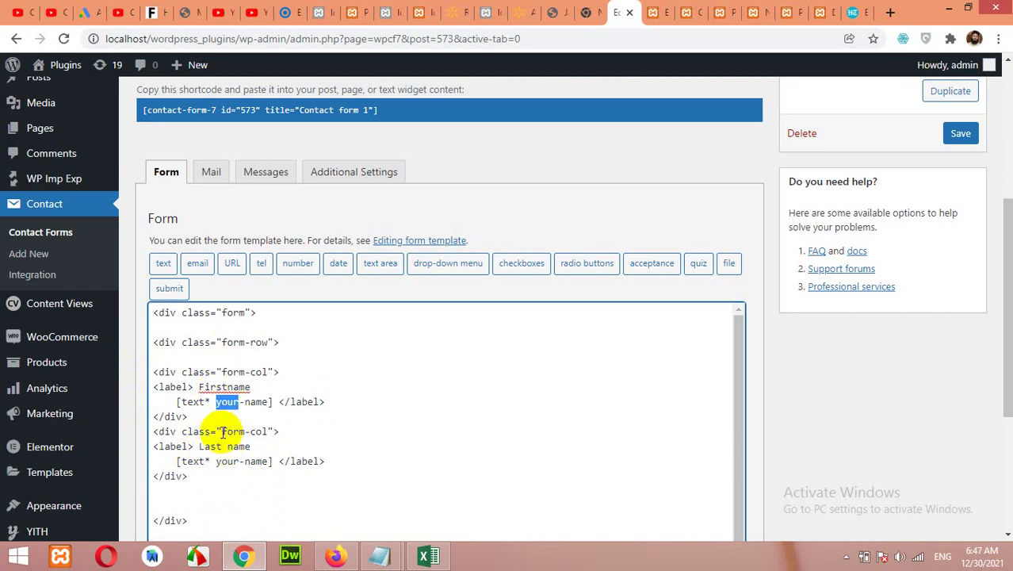
{"action": "type", "text": "f"}
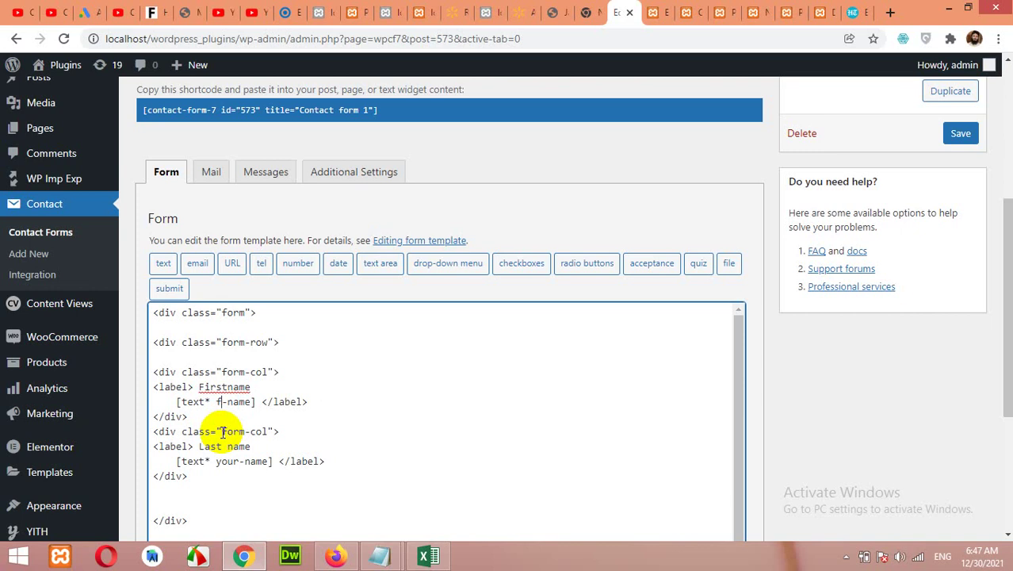
{"action": "type", "text": "irst"}
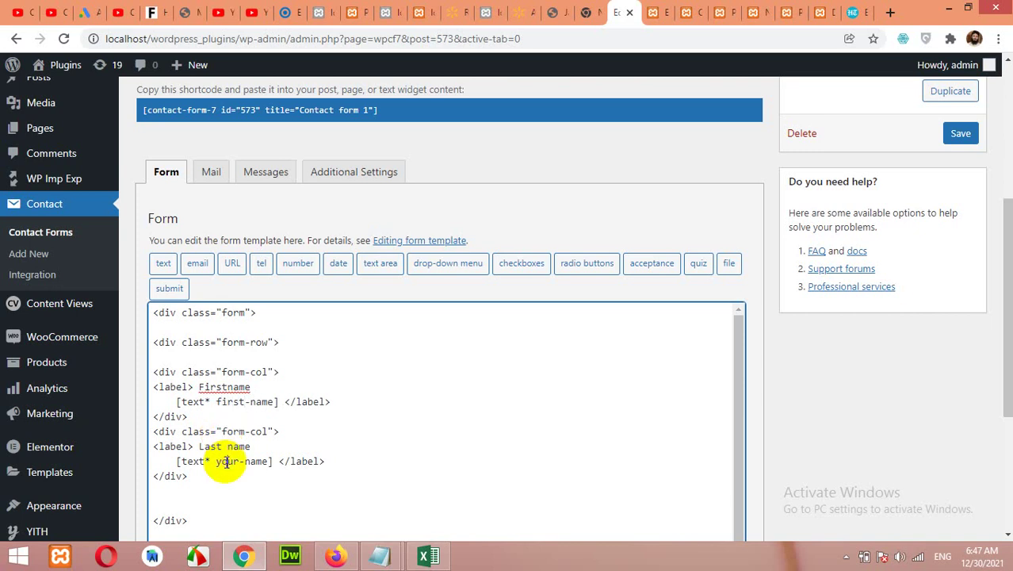
{"action": "double_click", "coordinate": [226, 461]}
{"action": "type", "text": "ast"}
{"action": "key", "text": "BackSpace"}
{"action": "key", "text": "BackSpace"}
{"action": "key", "text": "BackSpace"}
{"action": "type", "text": "last"}
{"action": "scroll", "coordinate": [262, 452], "scroll_direction": "down", "scroll_amount": 2}
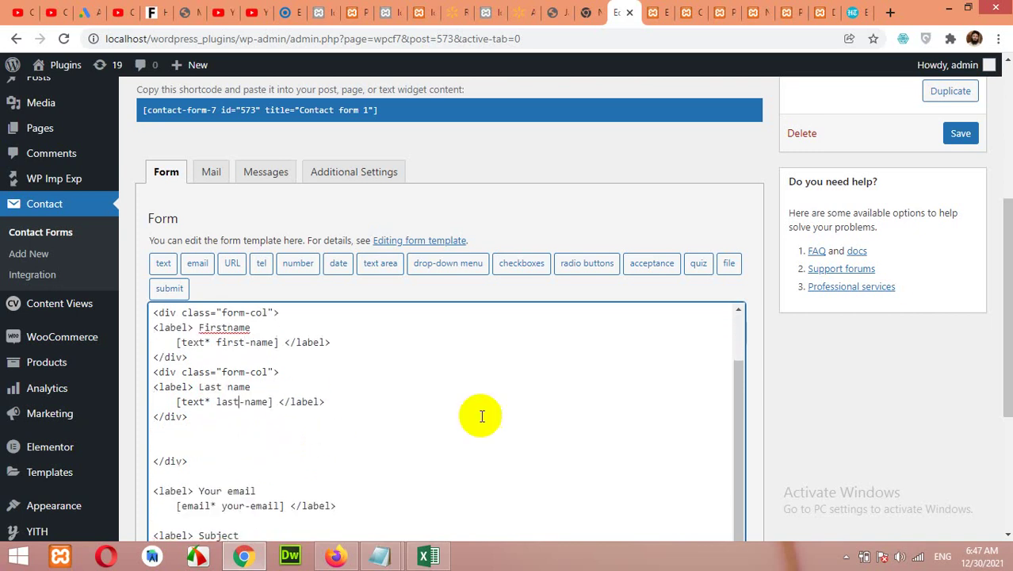
- Save the contact form and reload the live Contact Us page to check the new name fields
{"action": "left_click", "coordinate": [961, 135]}
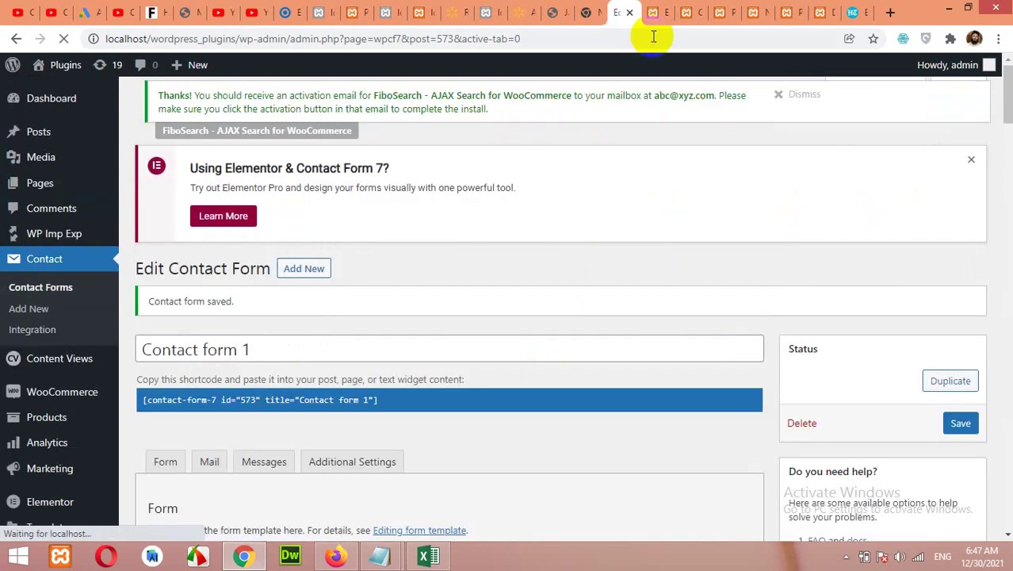
{"action": "left_click", "coordinate": [655, 12]}
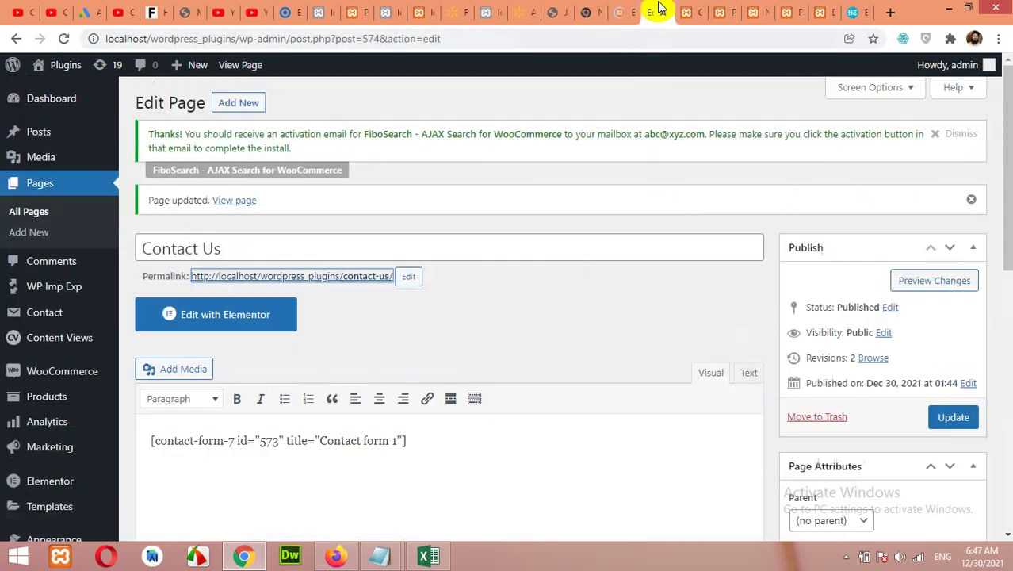
{"action": "left_click", "coordinate": [686, 12]}
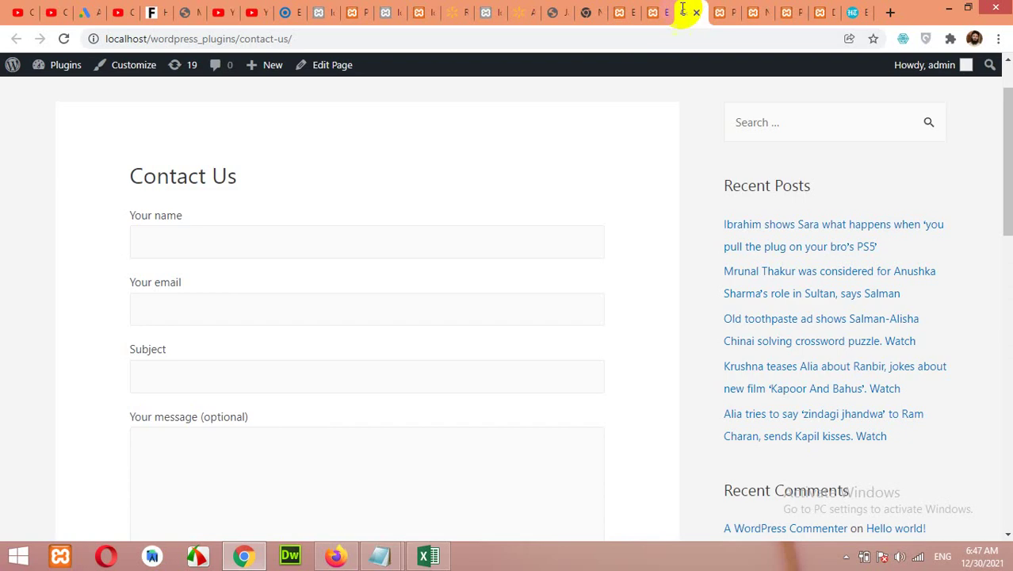
{"action": "left_click", "coordinate": [64, 38]}
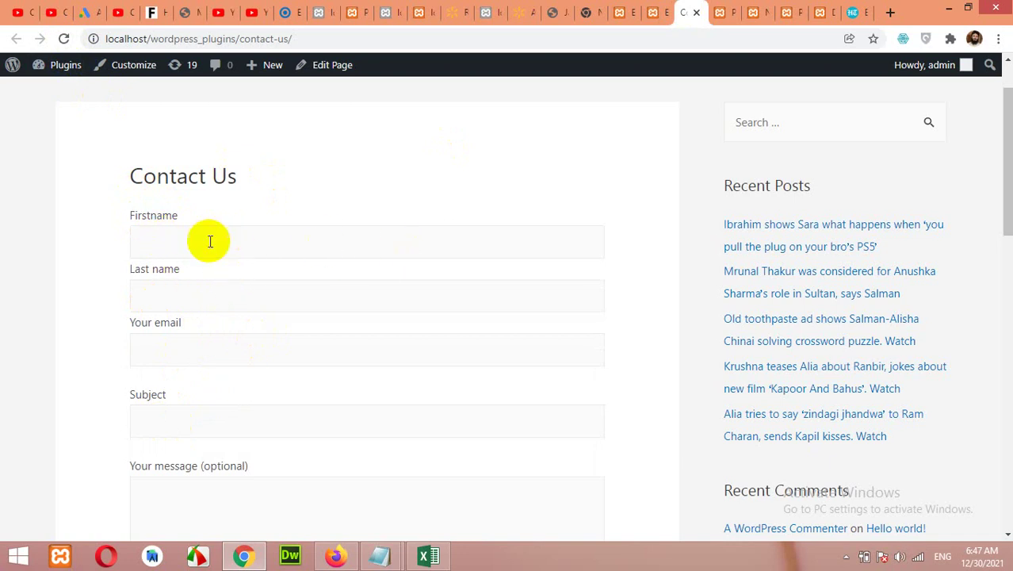
- From the live Contact Us page, launch the Astra Customizer through the admin bar's Customize link
{"action": "left_click", "coordinate": [639, 11]}
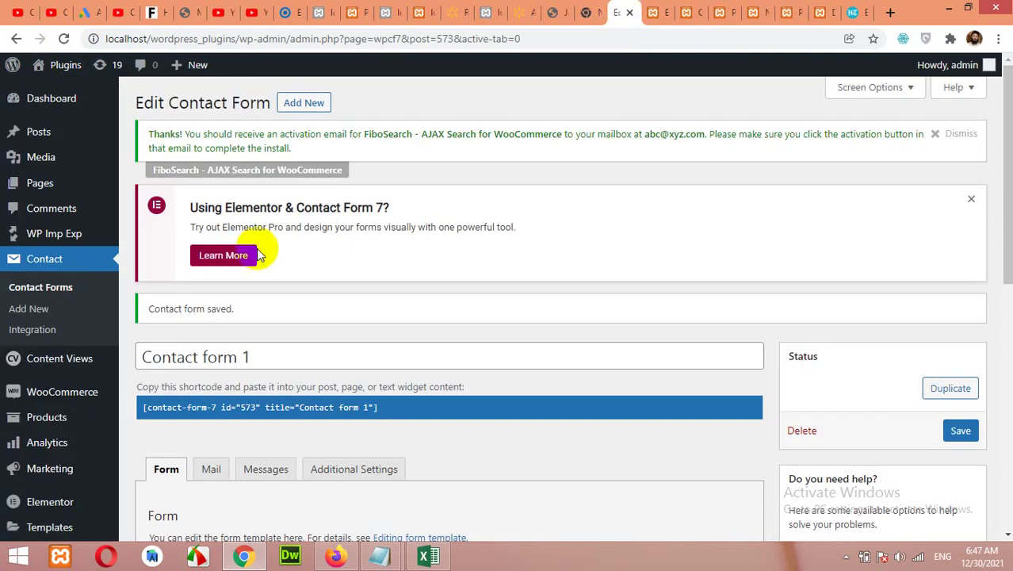
{"action": "scroll", "coordinate": [310, 259], "scroll_direction": "down", "scroll_amount": 4}
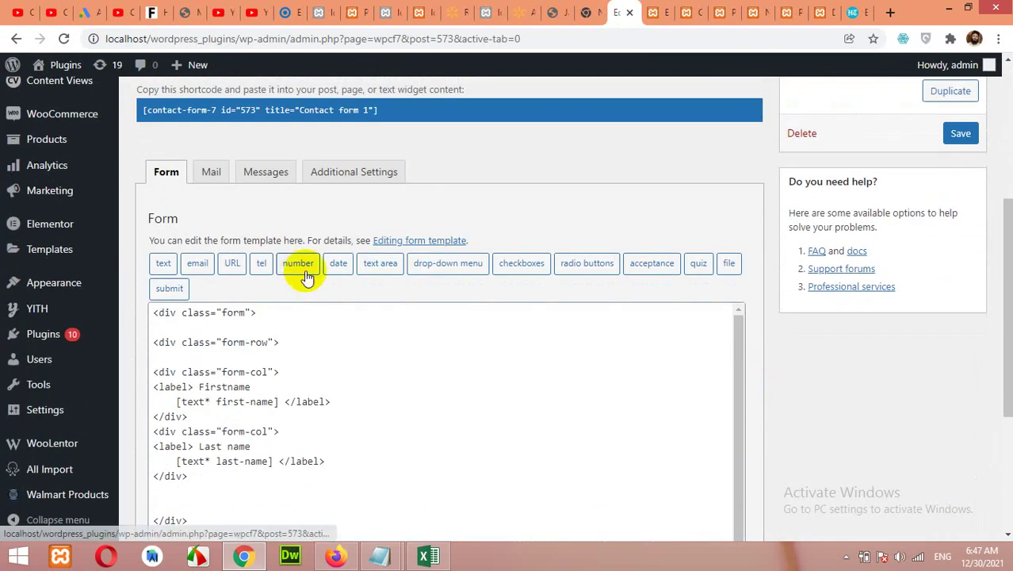
{"action": "scroll", "coordinate": [316, 269], "scroll_direction": "up", "scroll_amount": 2}
{"action": "left_click", "coordinate": [655, 9]}
{"action": "left_click", "coordinate": [688, 10]}
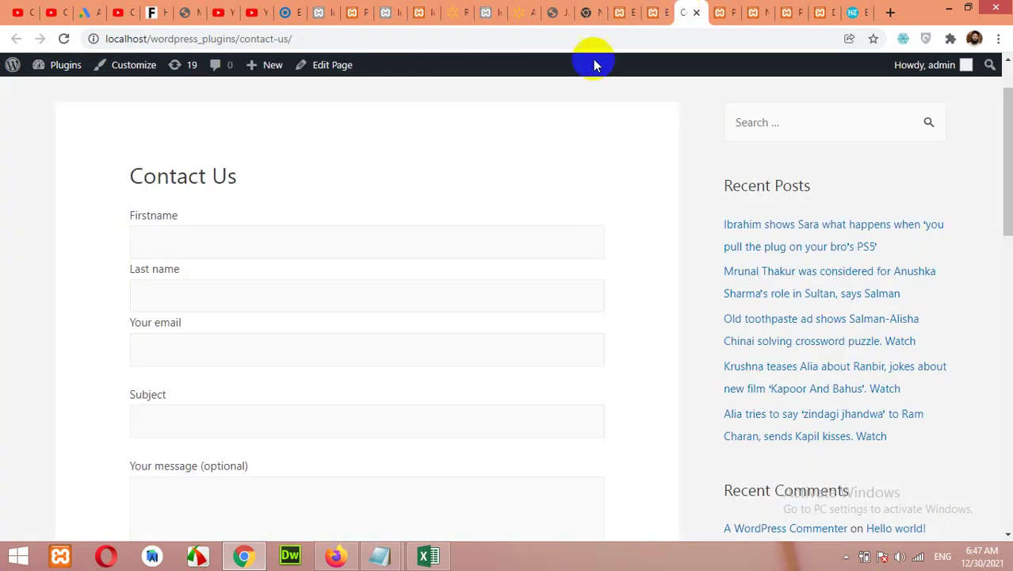
{"action": "right_click", "coordinate": [129, 72]}
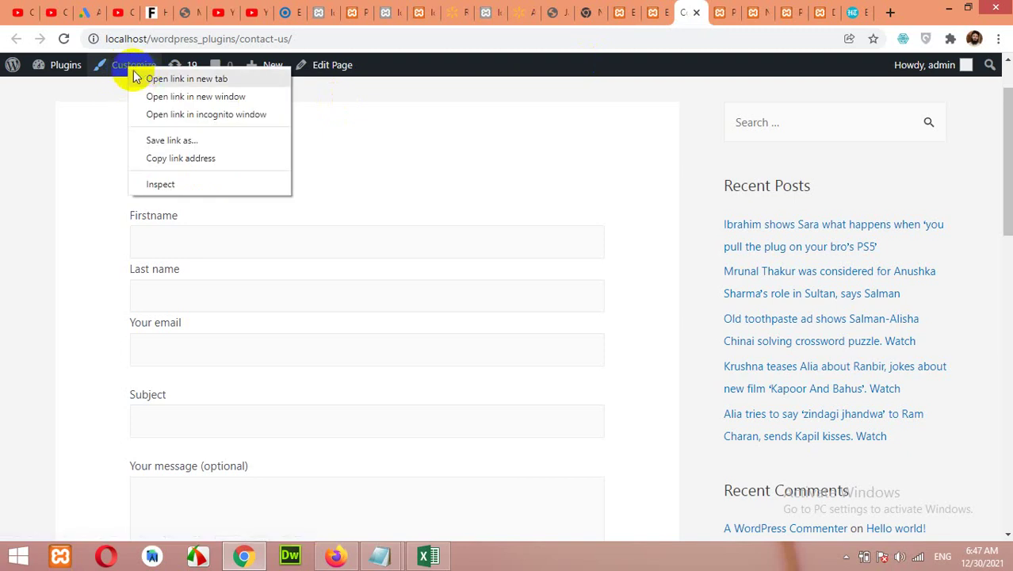
{"action": "left_click", "coordinate": [119, 70]}
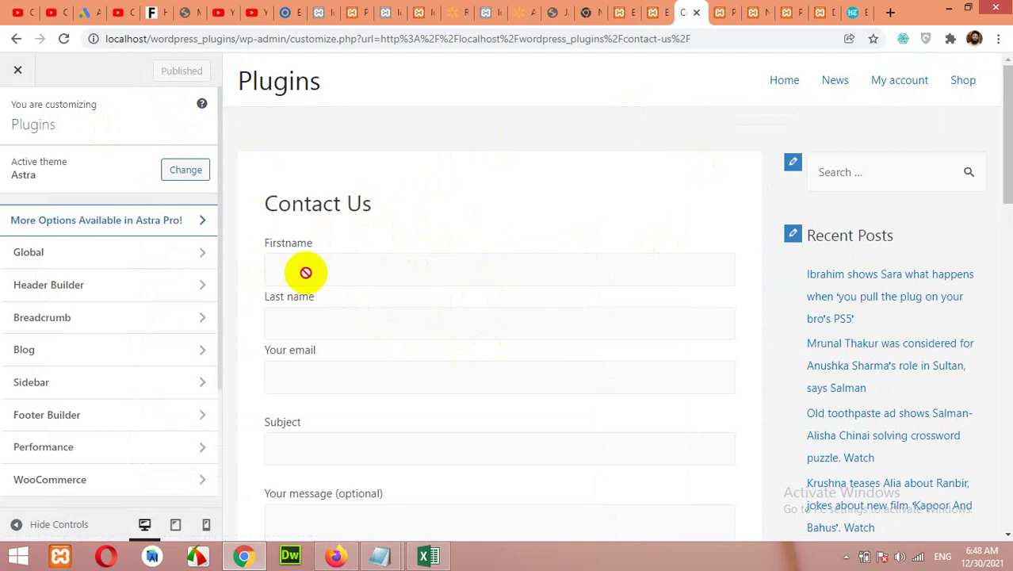
{"action": "scroll", "coordinate": [91, 335], "scroll_direction": "down", "scroll_amount": 2}
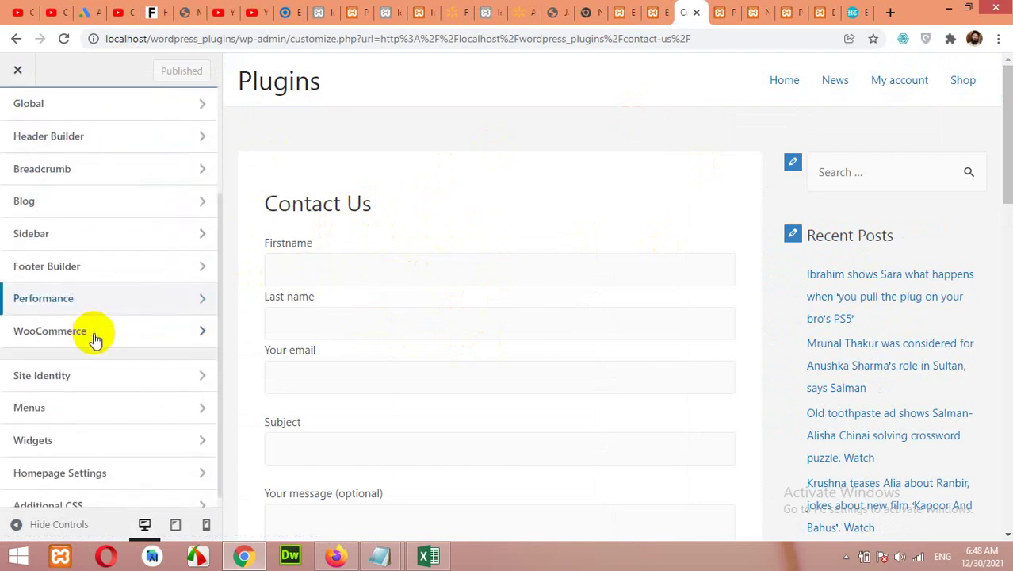
- Open the Customizer's empty Additional CSS editor
{"action": "left_click", "coordinate": [56, 493]}
{"action": "scroll", "coordinate": [98, 424], "scroll_direction": "down", "scroll_amount": 2}
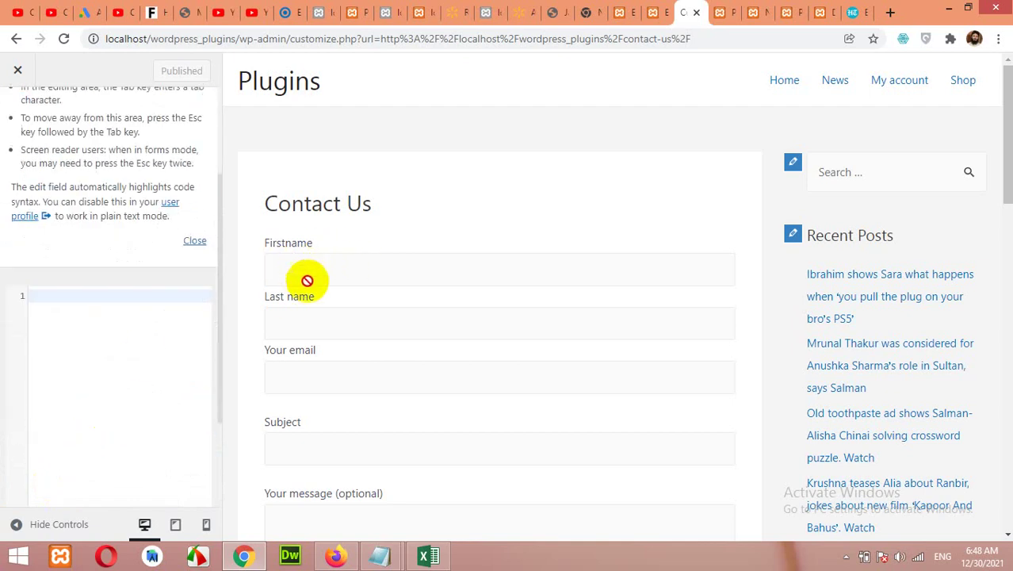
{"action": "left_click", "coordinate": [130, 299]}
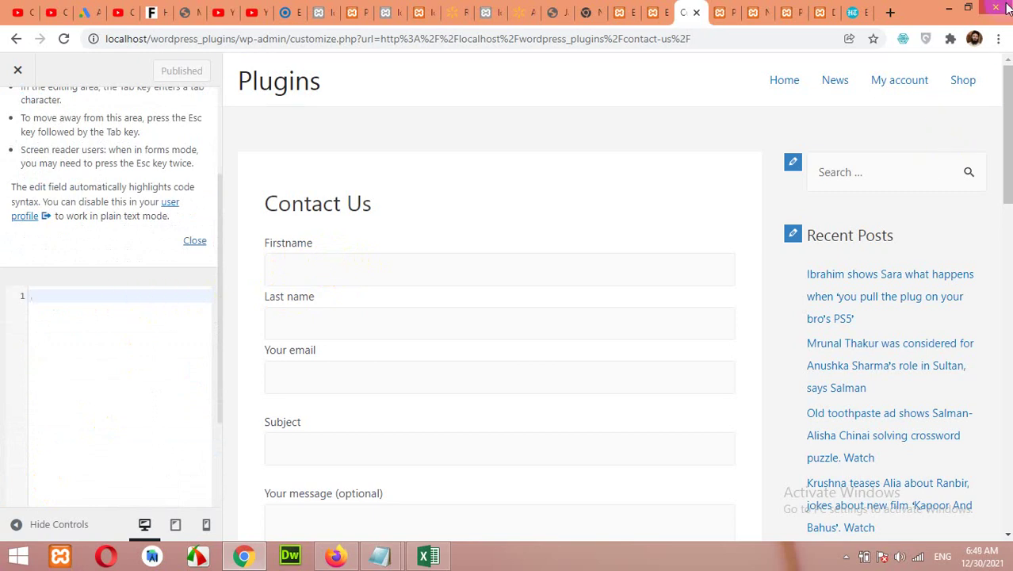
- Copy the 'form-row' class name from the contact form template and return to the Customizer
{"action": "left_click", "coordinate": [622, 12]}
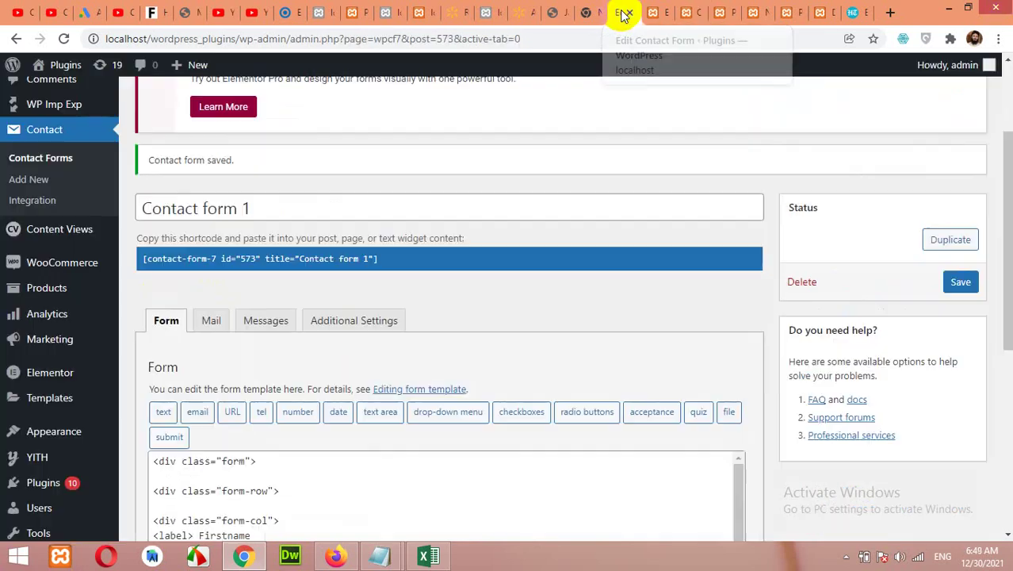
{"action": "scroll", "coordinate": [262, 433], "scroll_direction": "down", "scroll_amount": 1}
{"action": "scroll", "coordinate": [273, 420], "scroll_direction": "down", "scroll_amount": 1}
{"action": "left_click_drag", "start_coordinate": [269, 343], "coordinate": [222, 343]}
{"action": "right_click", "coordinate": [238, 342]}
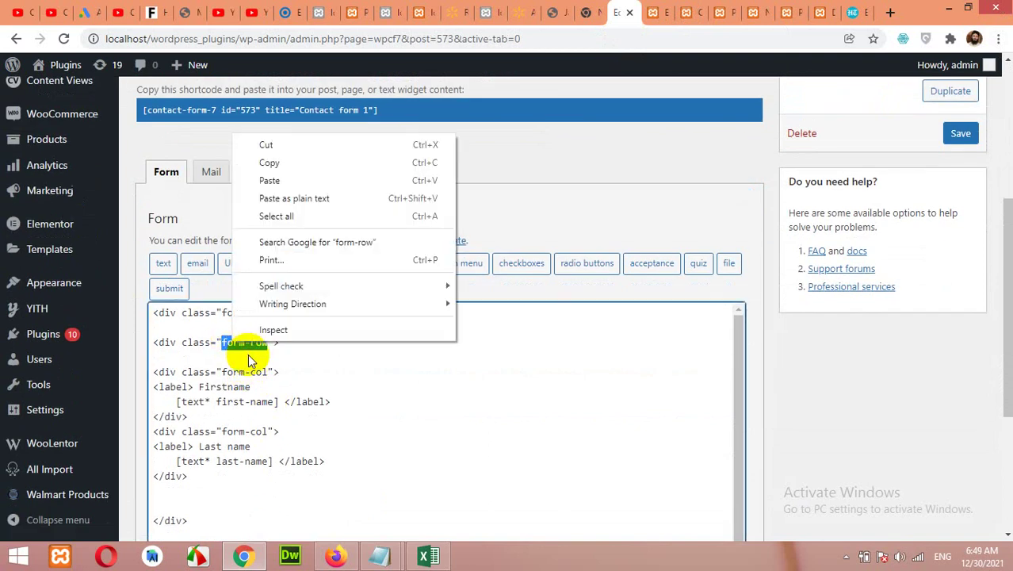
{"action": "left_click", "coordinate": [271, 165]}
{"action": "left_click", "coordinate": [684, 11]}
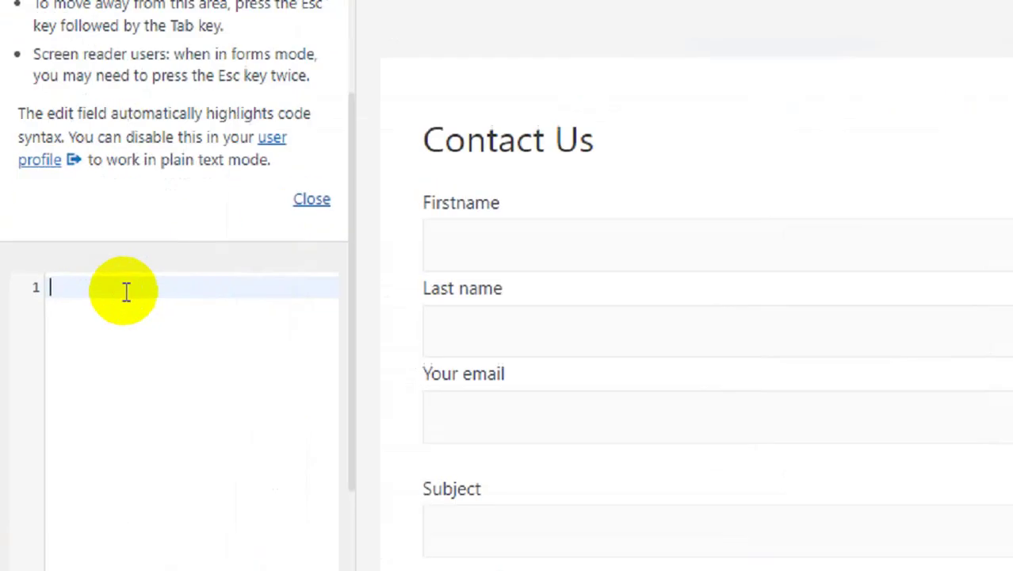
- Write a .form-row CSS rule with max-width:100%
{"action": "type", "text": "."}
{"action": "key", "text": "ctrl+v"}
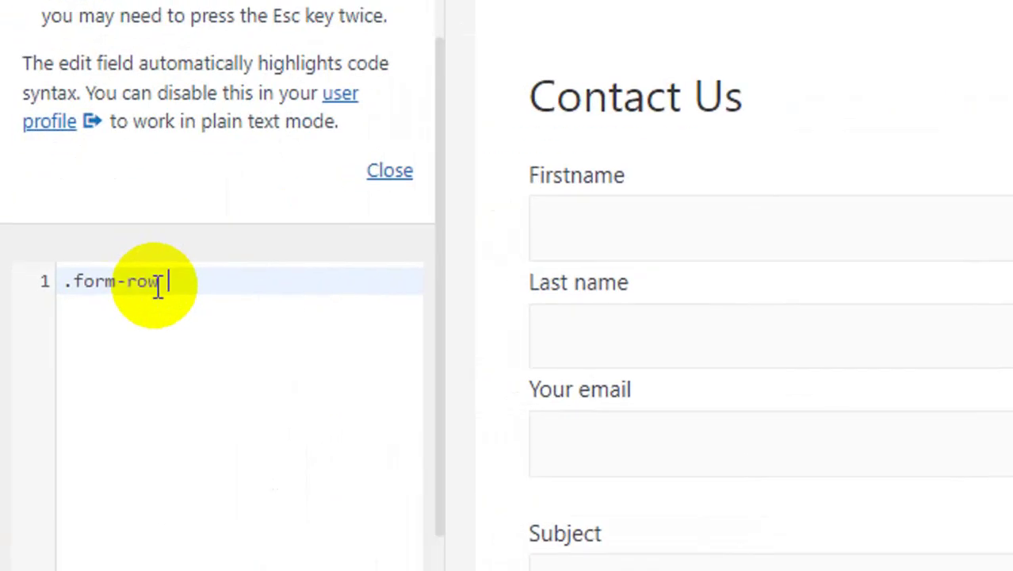
{"action": "type", "text": "{"}
{"action": "key", "text": "Return"}
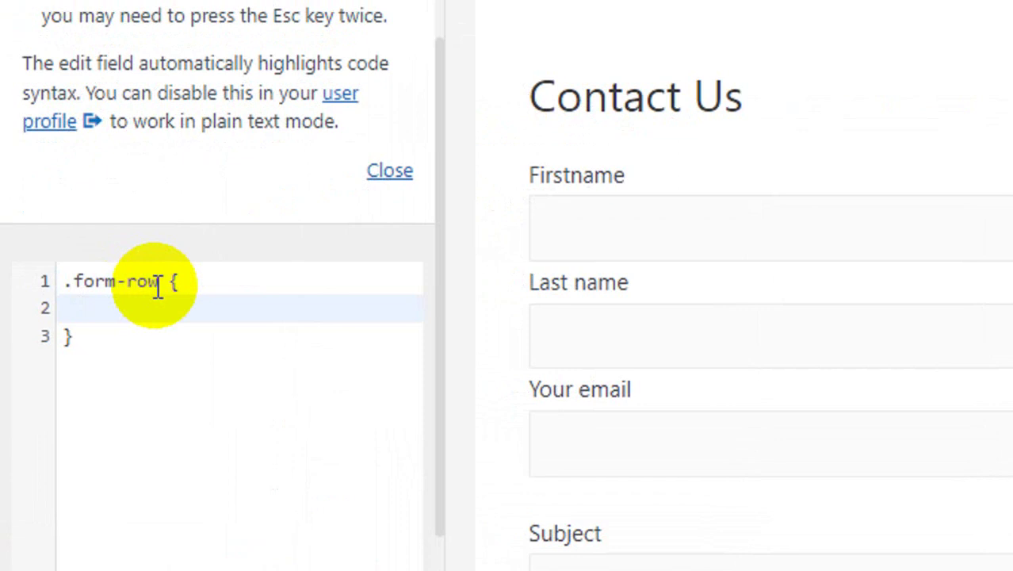
{"action": "type", "text": "wid"}
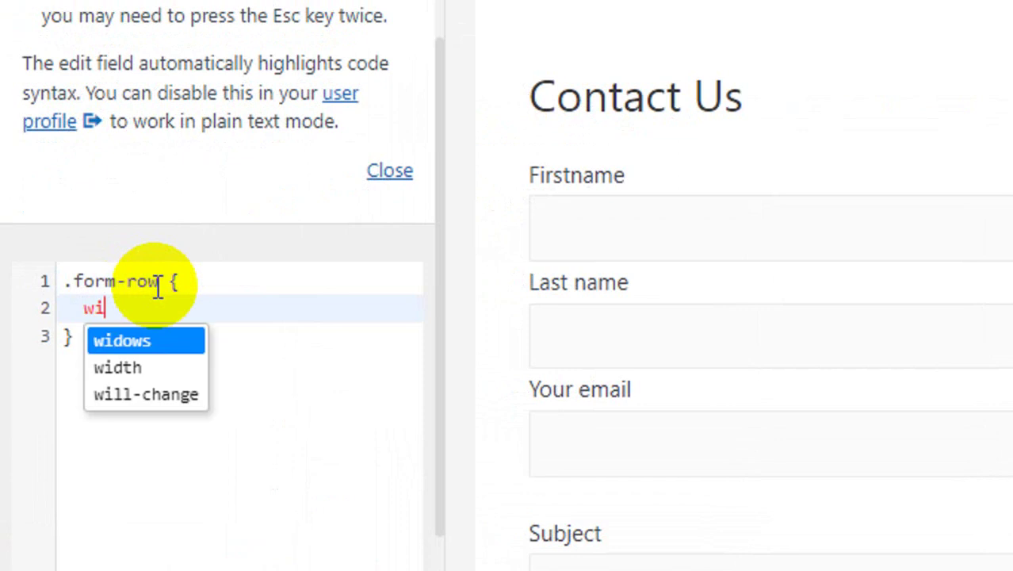
{"action": "key", "text": "BackSpace"}
{"action": "key", "text": "BackSpace"}
{"action": "key", "text": "BackSpace"}
{"action": "type", "text": "max"}
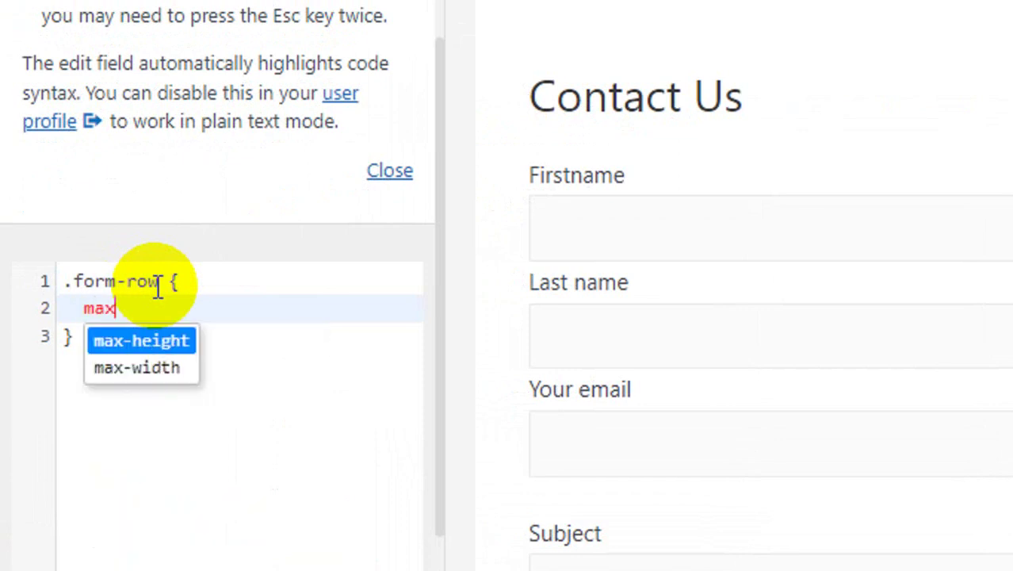
{"action": "type", "text": "-width:100"}
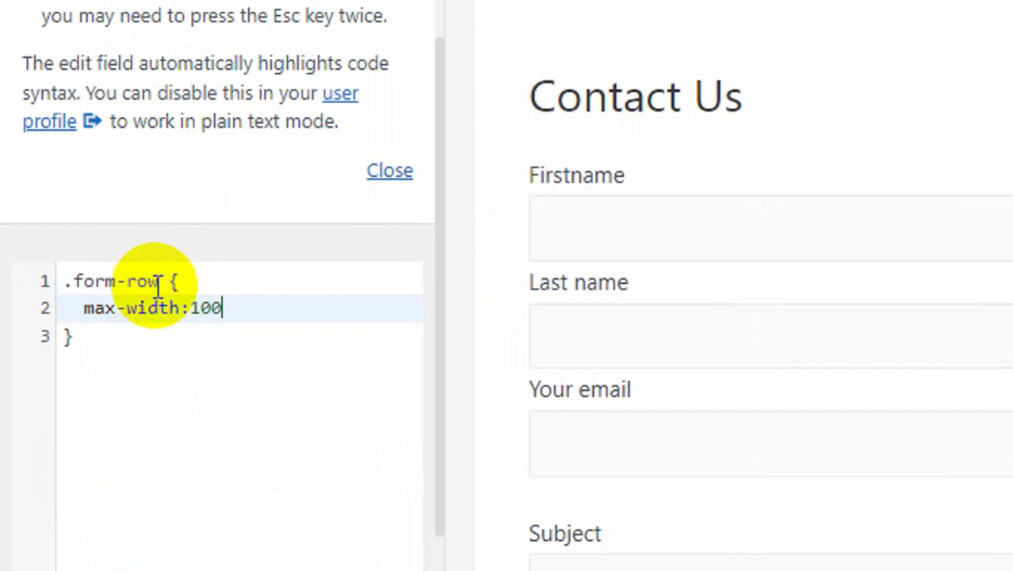
{"action": "type", "text": "%;"}
- Start a .form-col rule below it with max-width:50%
{"action": "key", "text": "Down"}
{"action": "key", "text": "Return"}
{"action": "key", "text": "Return"}
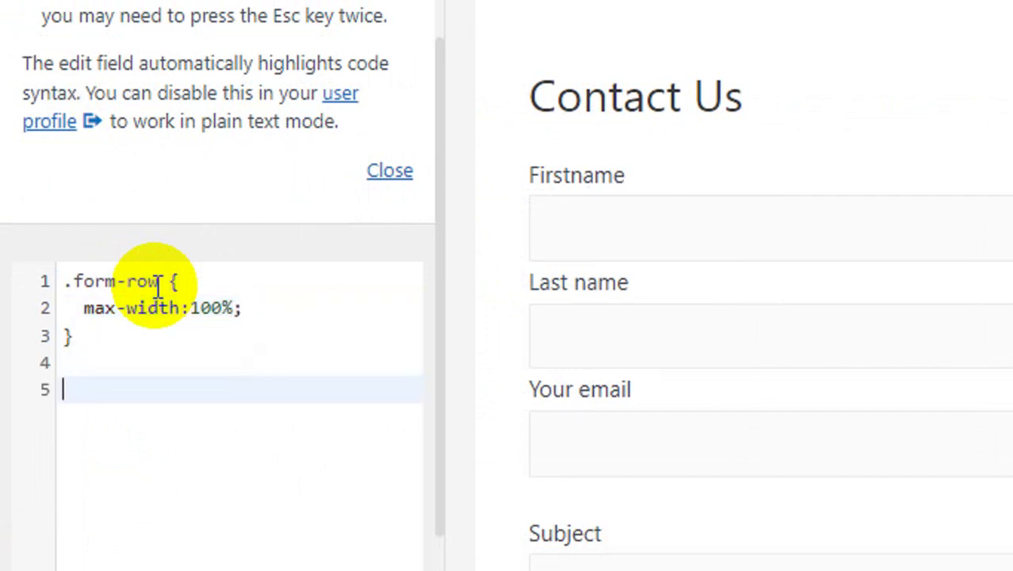
{"action": "type", "text": ".form-col {"}
{"action": "key", "text": "Return"}
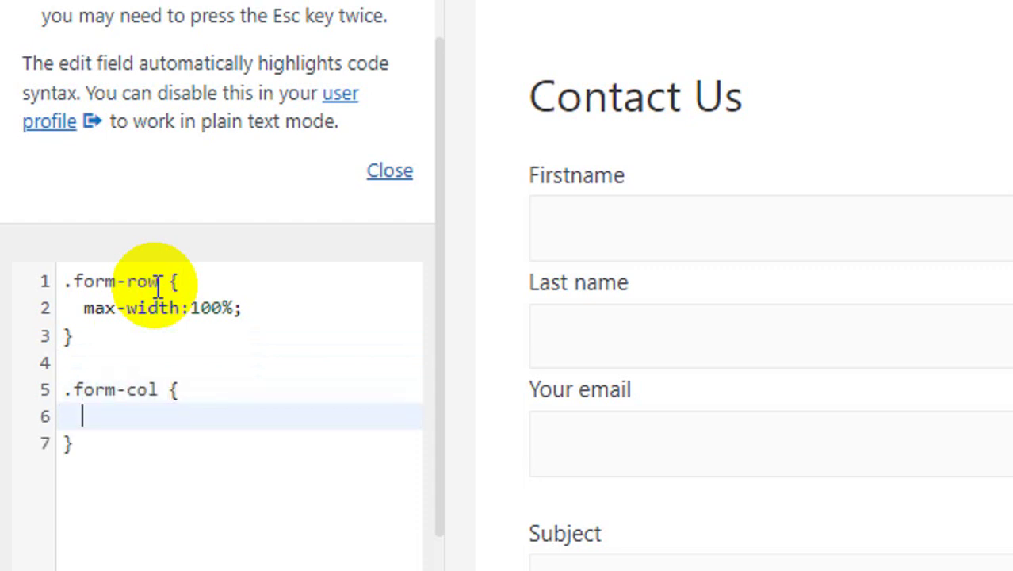
{"action": "type", "text": "max"}
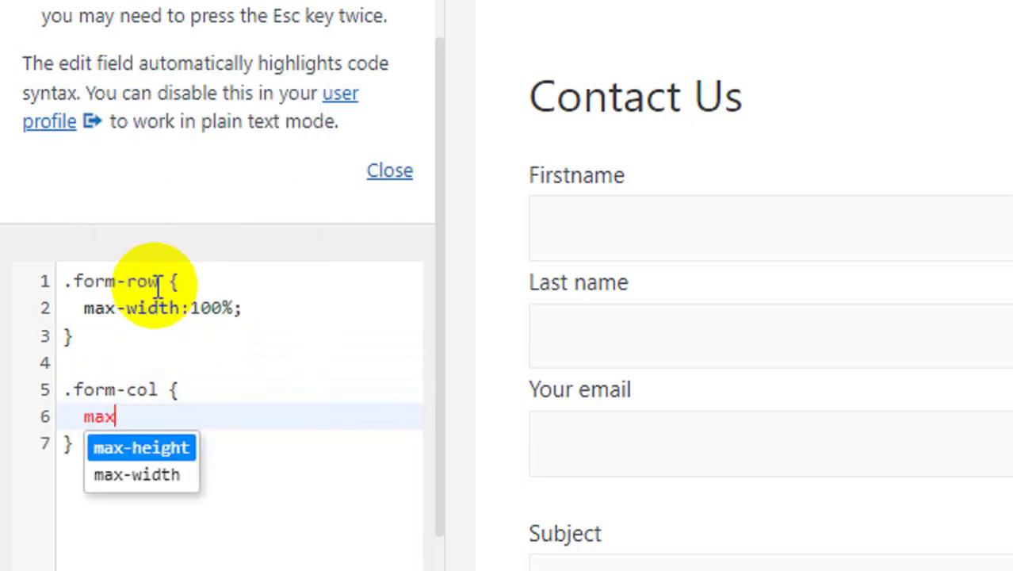
{"action": "type", "text": "-widt"}
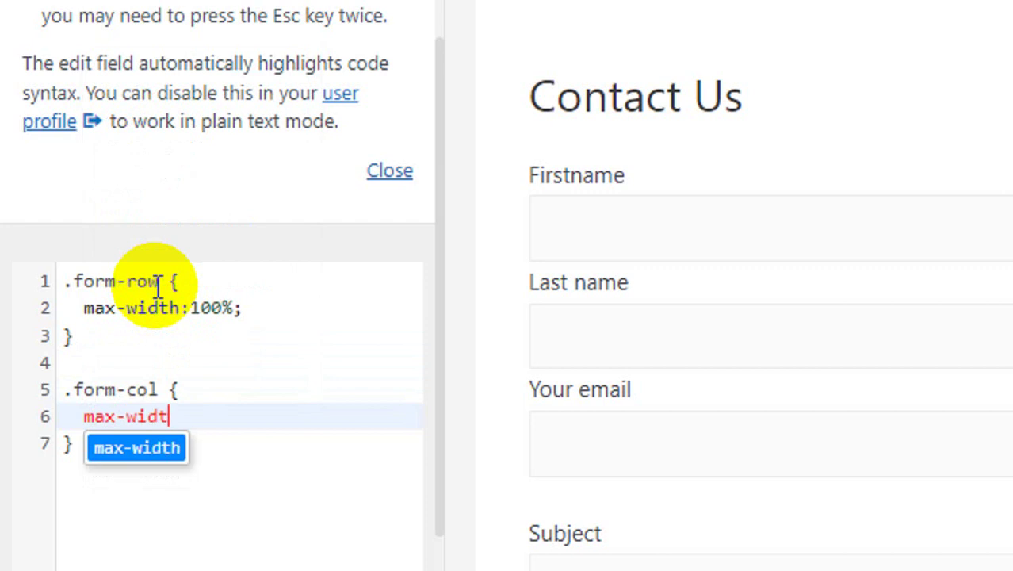
{"action": "type", "text": "h:50%"}
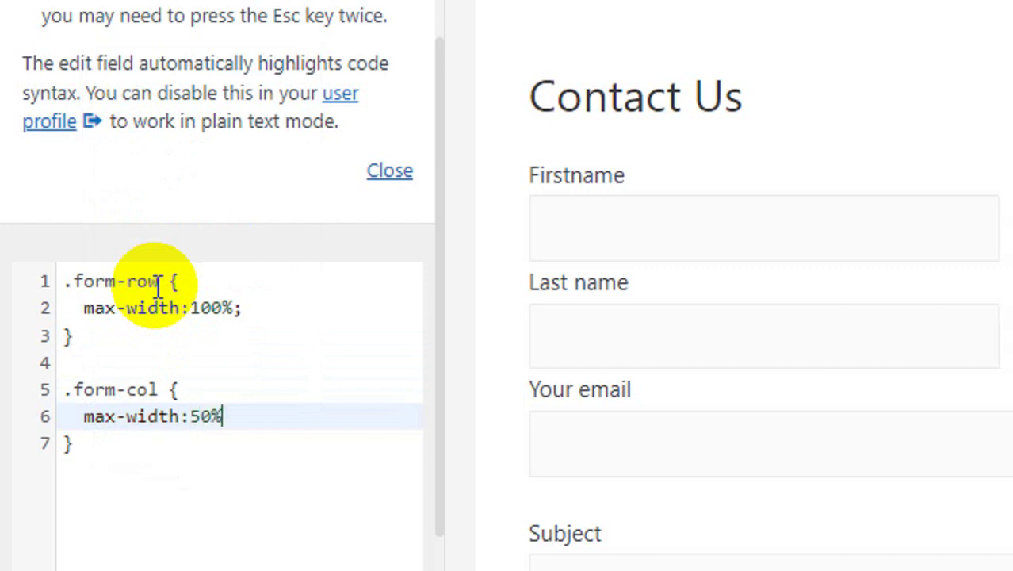
{"action": "type", "text": ";"}
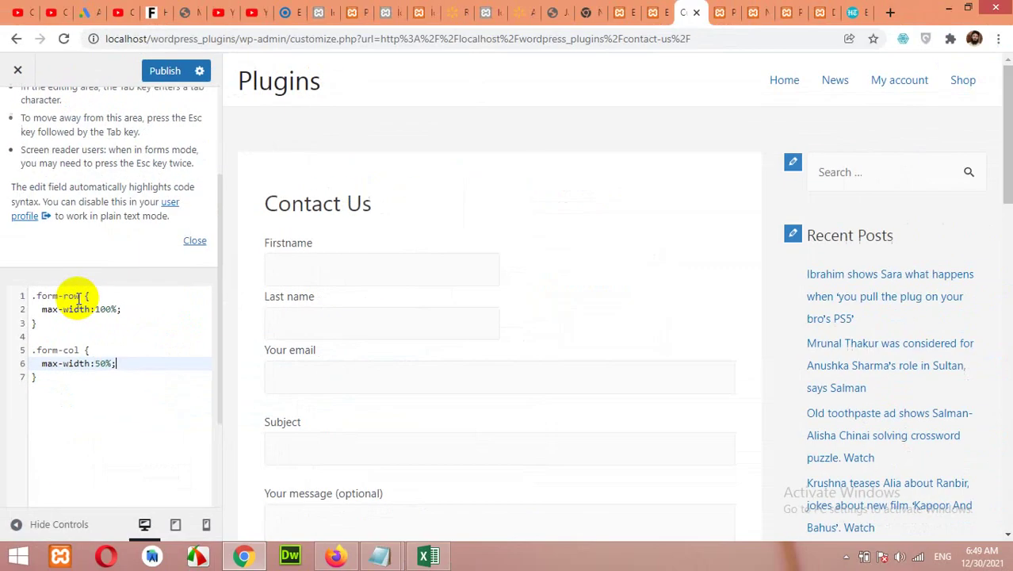
- Change .form-col max-width to 48% and add float:left
{"action": "double_click", "coordinate": [101, 363]}
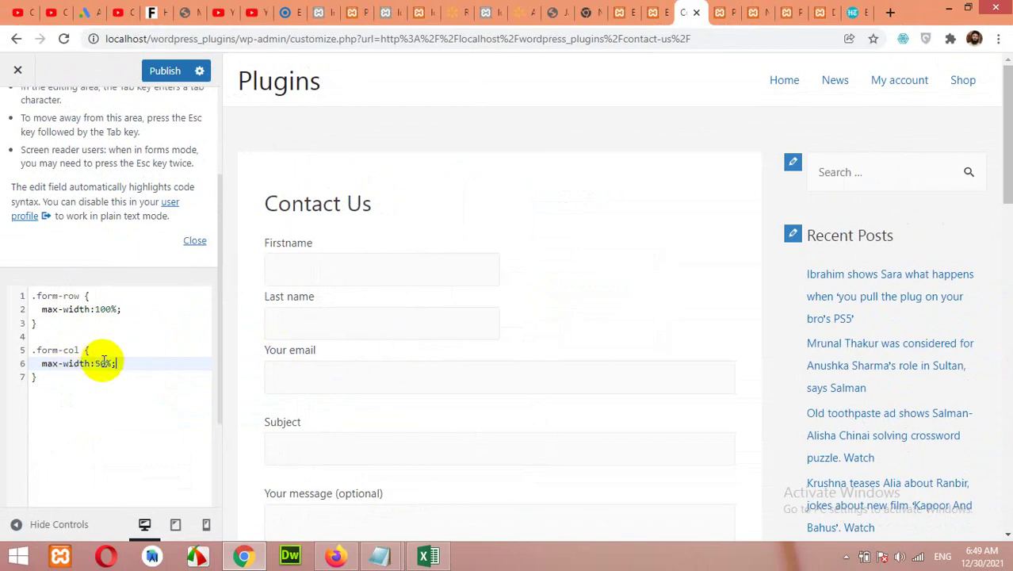
{"action": "double_click", "coordinate": [97, 363]}
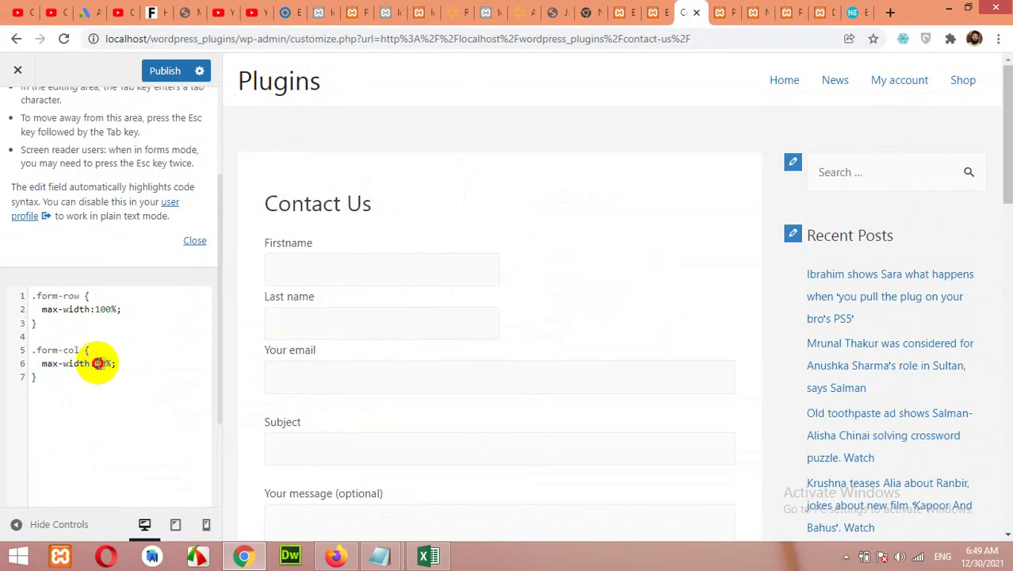
{"action": "type", "text": "48"}
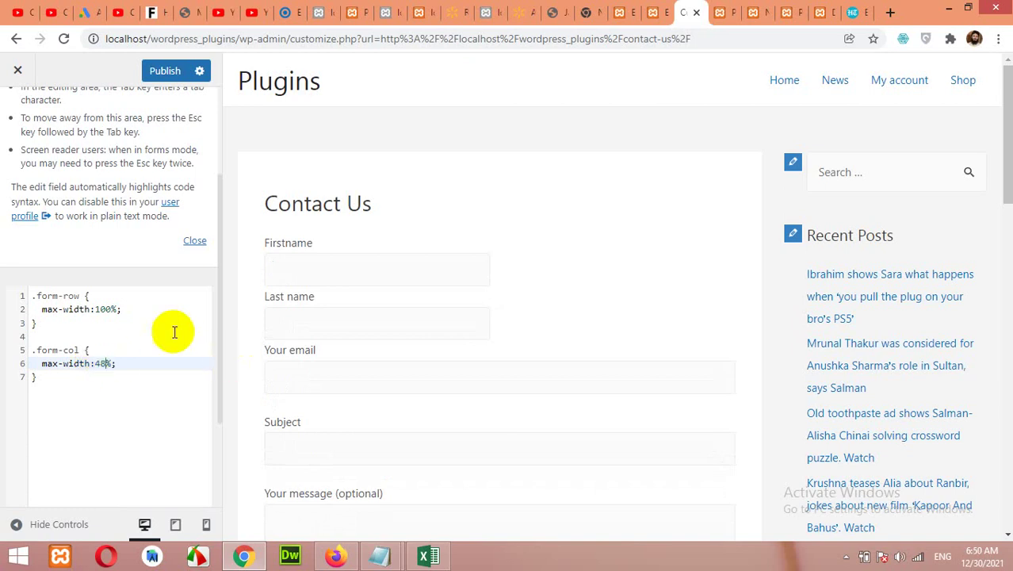
{"action": "left_click", "coordinate": [98, 353]}
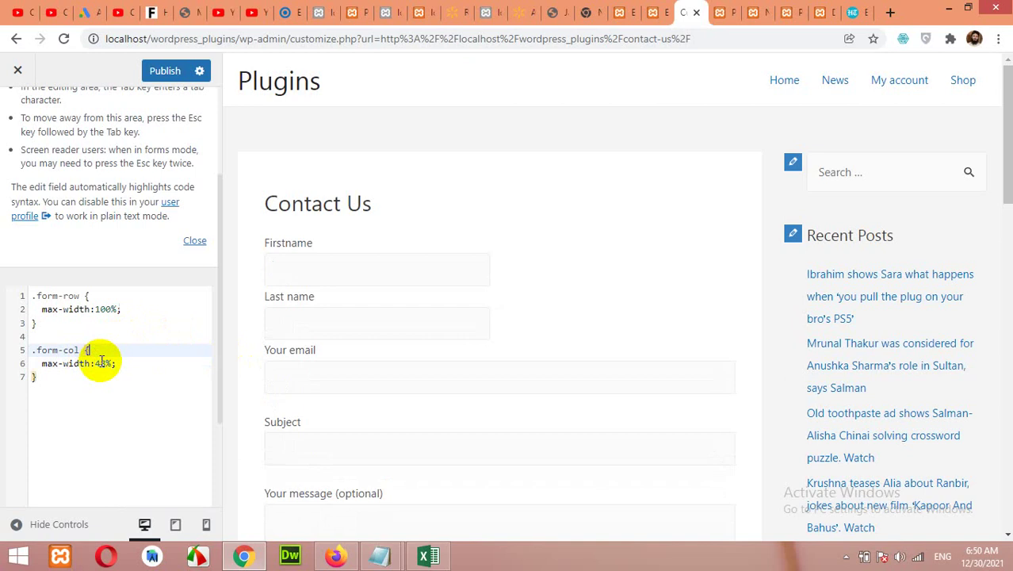
{"action": "key", "text": "Return"}
{"action": "type", "text": "f"}
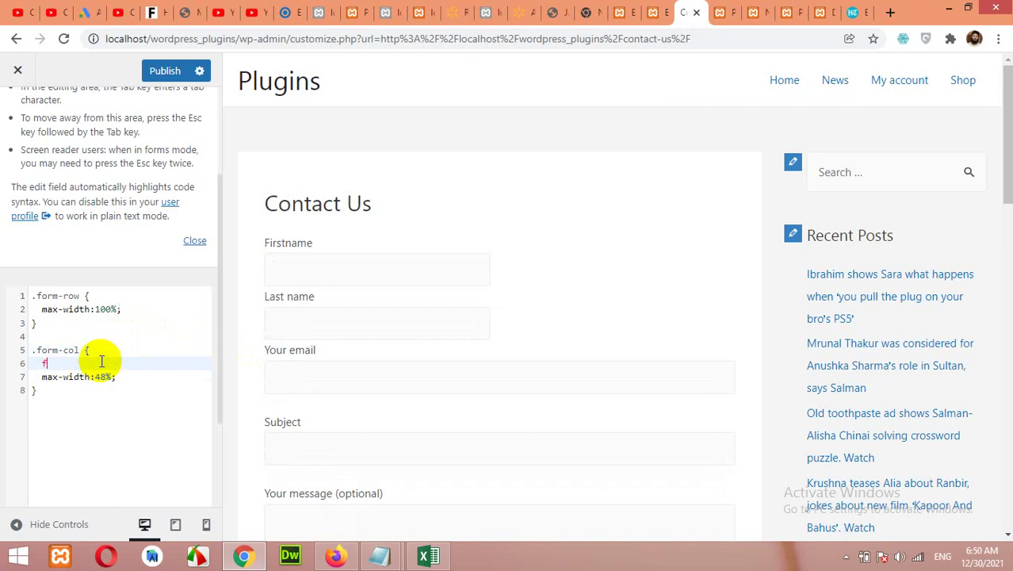
{"action": "type", "text": "loat:left"}
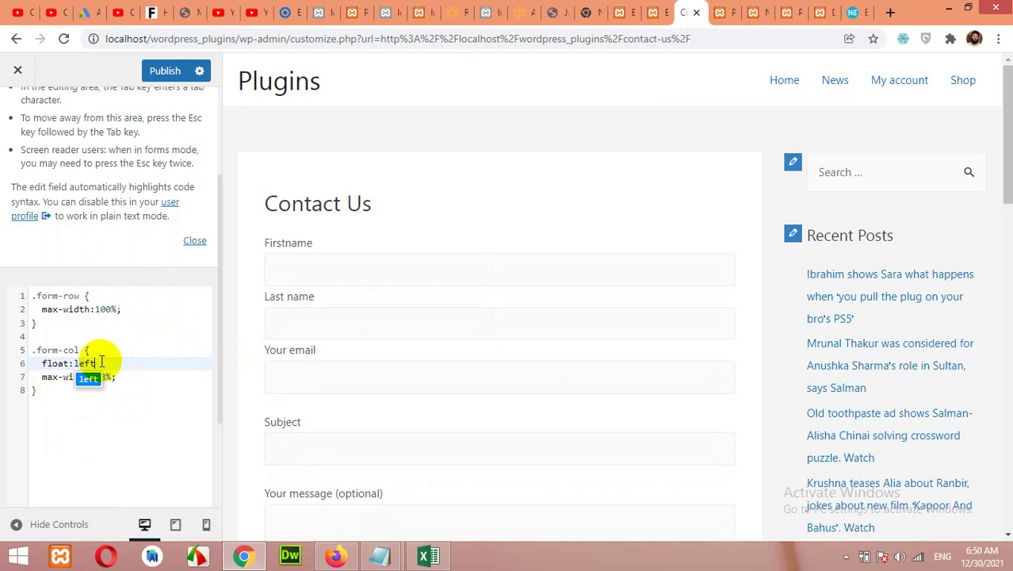
{"action": "type", "text": ";"}
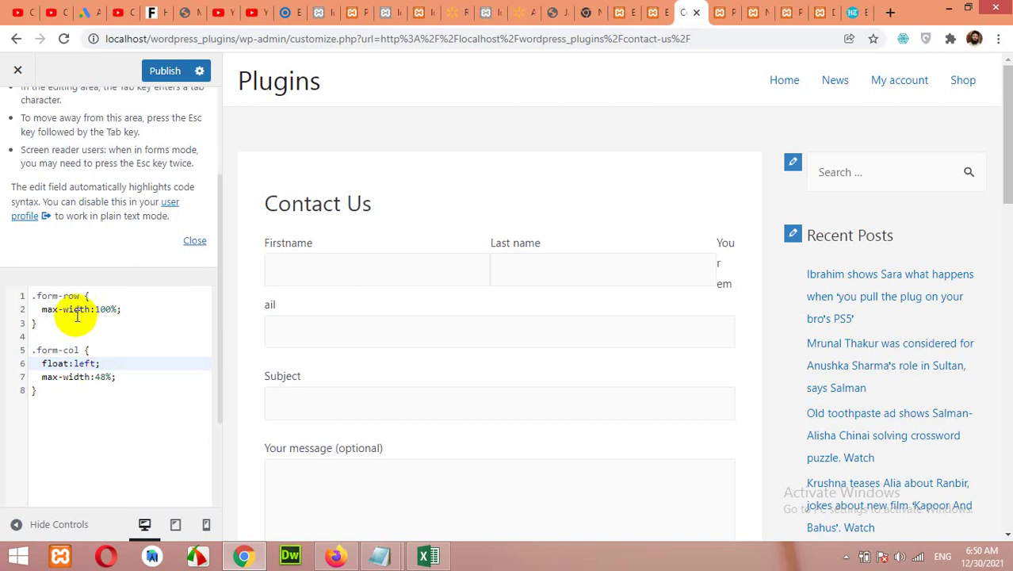
- Add clear:both to the .form-row rule and publish the CSS
{"action": "left_click", "coordinate": [65, 392]}
{"action": "left_click", "coordinate": [119, 298]}
{"action": "left_click", "coordinate": [126, 311]}
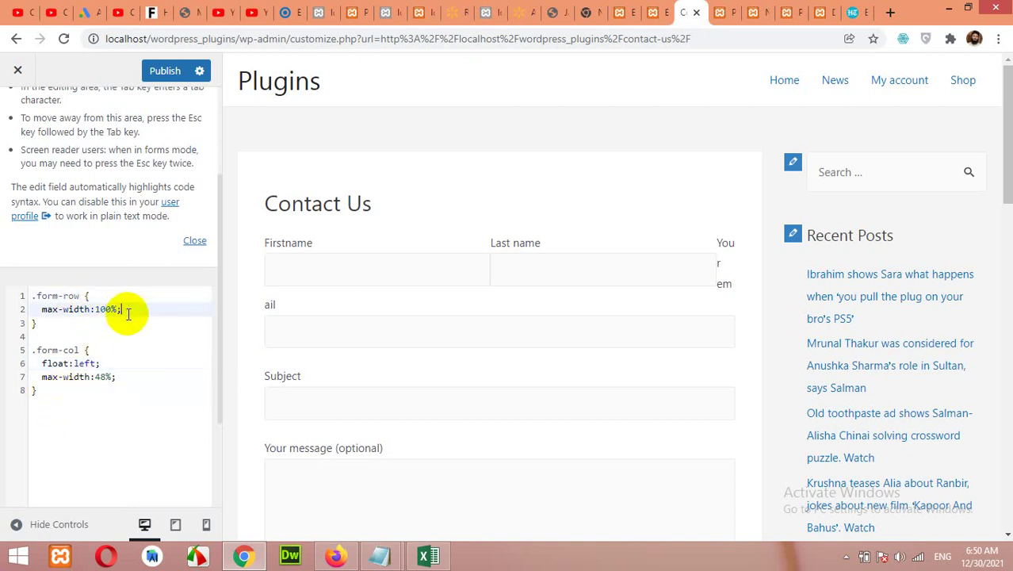
{"action": "key", "text": "Return"}
{"action": "type", "text": "clear:both;"}
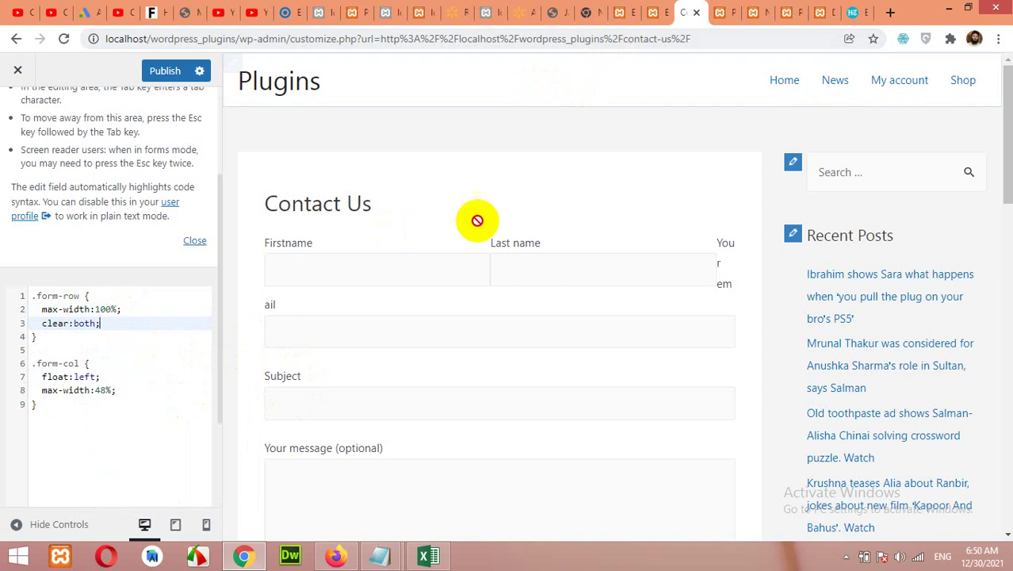
{"action": "left_click", "coordinate": [165, 71]}
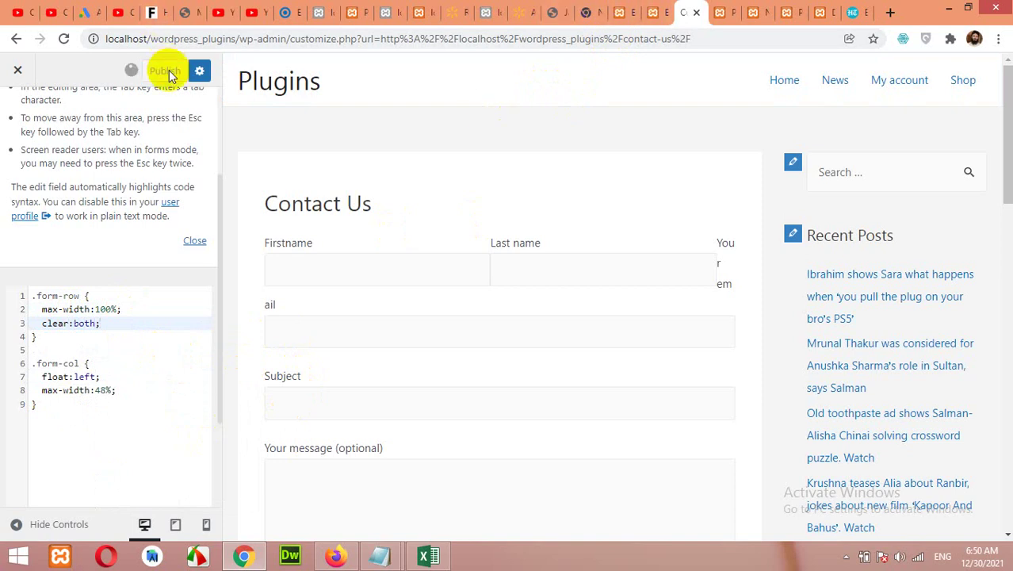
{"action": "left_click", "coordinate": [610, 13]}
- Copy the form-row opening div and wrap the email field, starting a new row before Subject
{"action": "scroll", "coordinate": [270, 390], "scroll_direction": "down", "scroll_amount": 1}
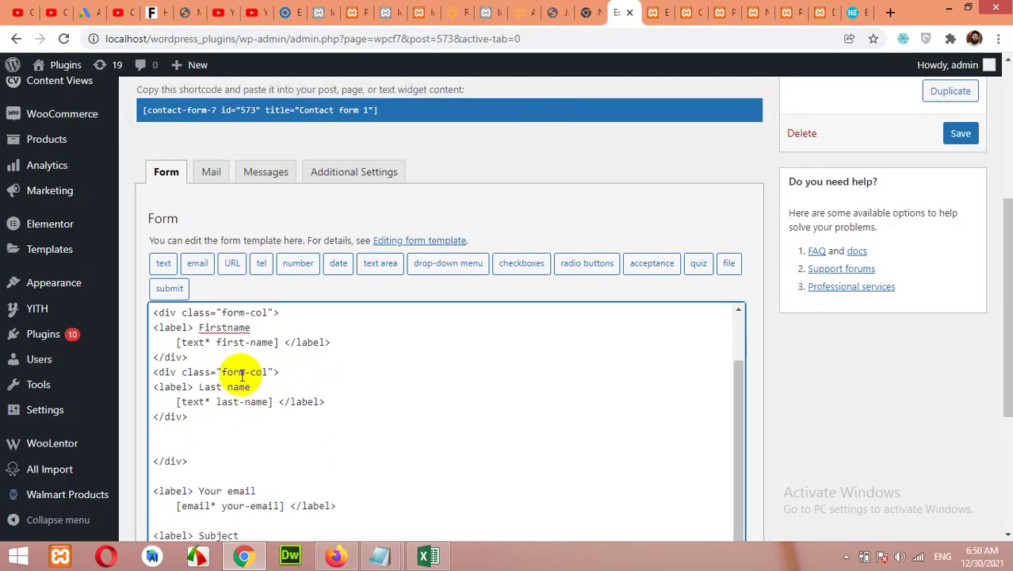
{"action": "scroll", "coordinate": [213, 418], "scroll_direction": "up", "scroll_amount": 2}
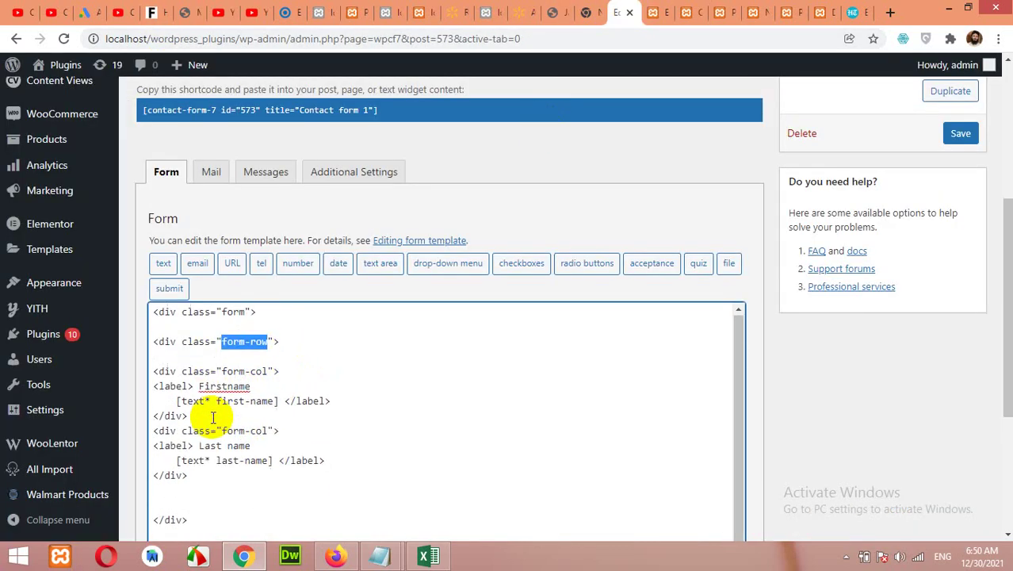
{"action": "left_click", "coordinate": [285, 341]}
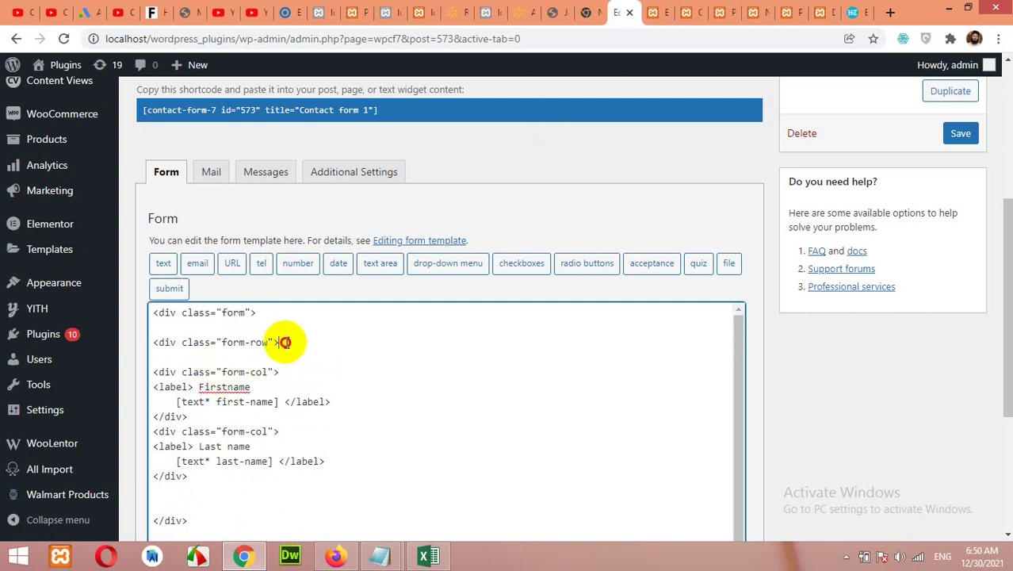
{"action": "left_click_drag", "start_coordinate": [254, 313], "coordinate": [184, 314]}
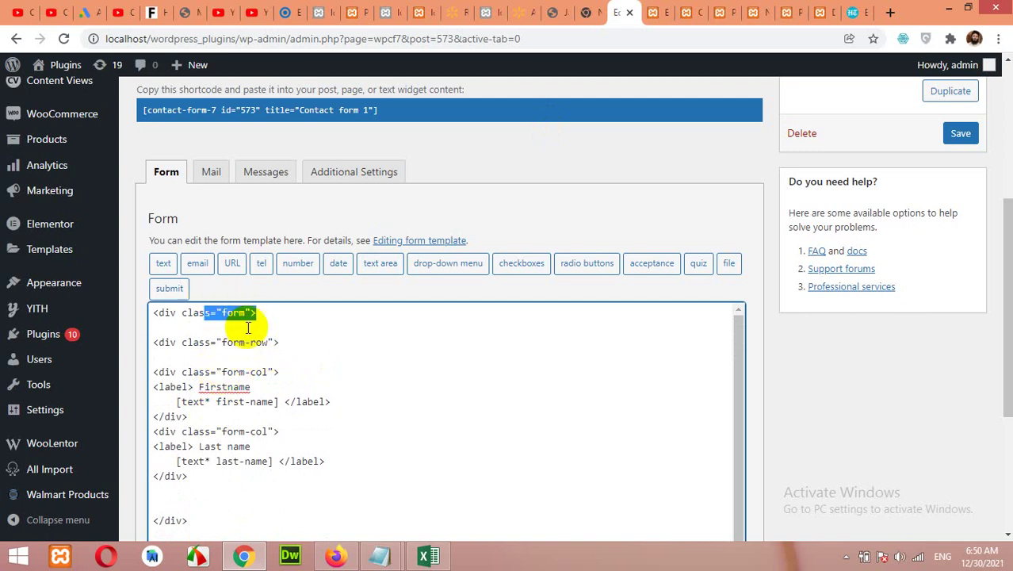
{"action": "left_click_drag", "start_coordinate": [278, 341], "coordinate": [157, 347]}
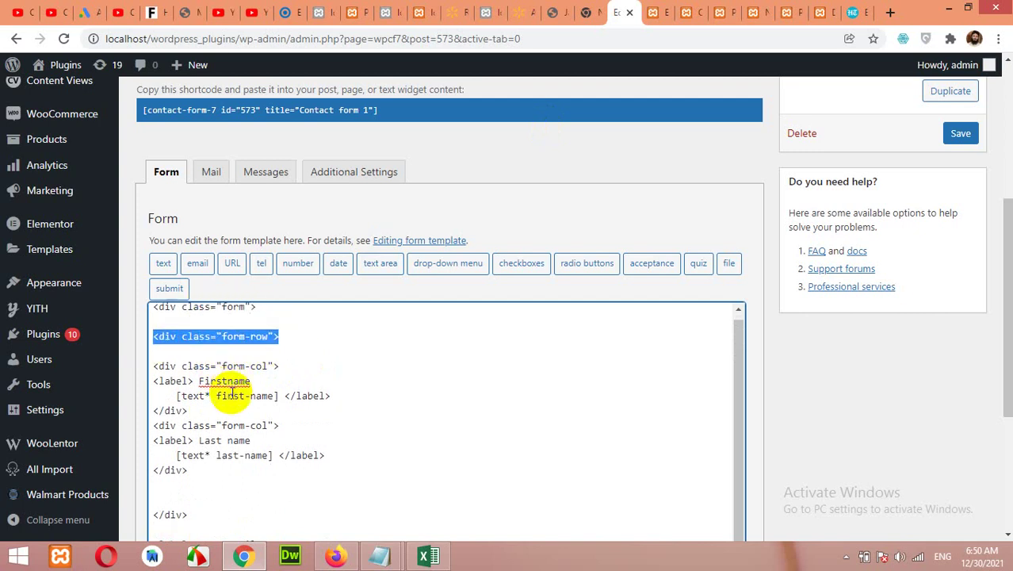
{"action": "scroll", "coordinate": [198, 441], "scroll_direction": "down", "scroll_amount": 1}
{"action": "scroll", "coordinate": [208, 460], "scroll_direction": "down", "scroll_amount": 1}
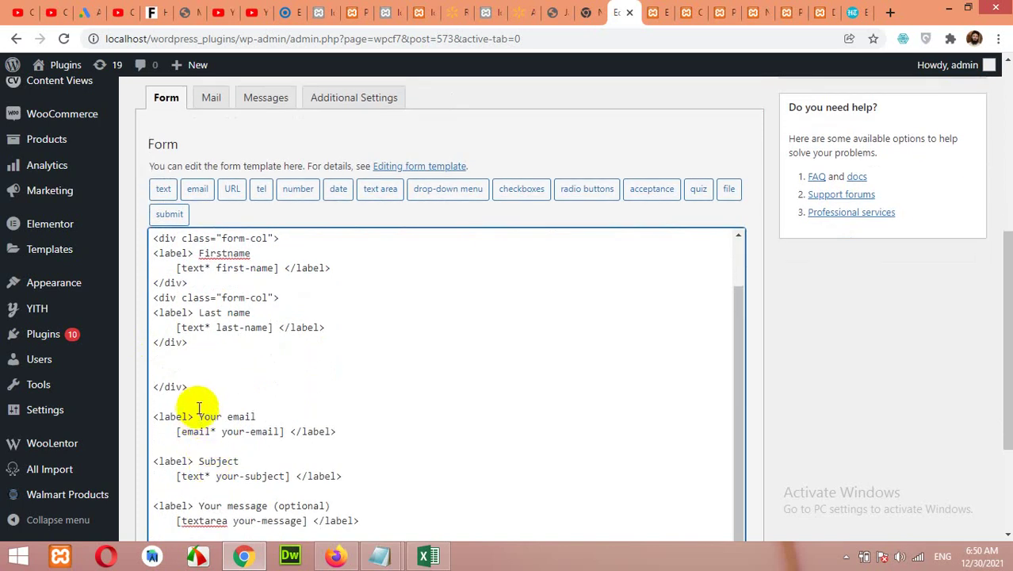
{"action": "key", "text": "Return"}
{"action": "key", "text": "Return"}
{"action": "type", "text": "<div class=\"form-row\">"}
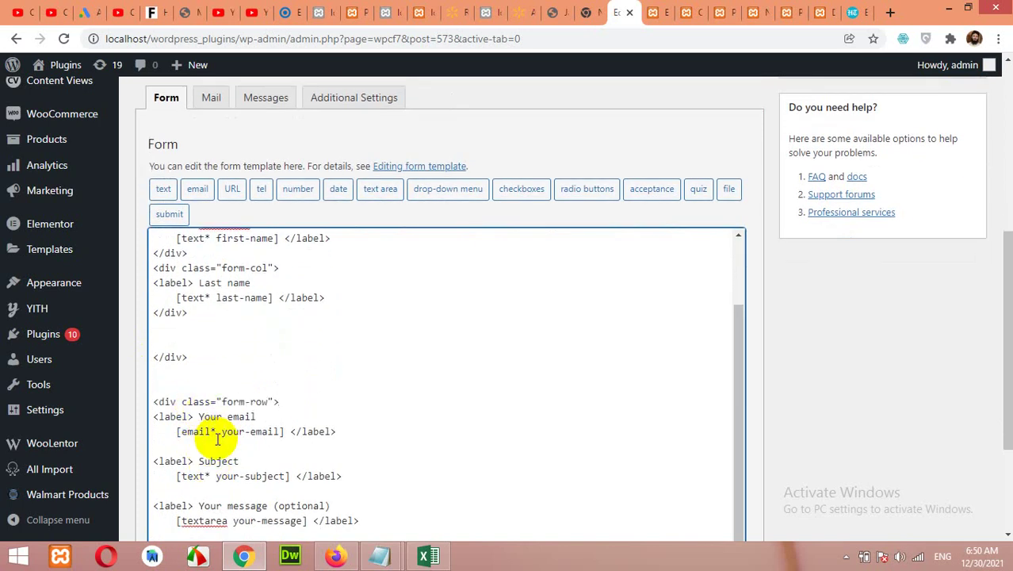
{"action": "left_click", "coordinate": [244, 448]}
{"action": "key", "text": "Return"}
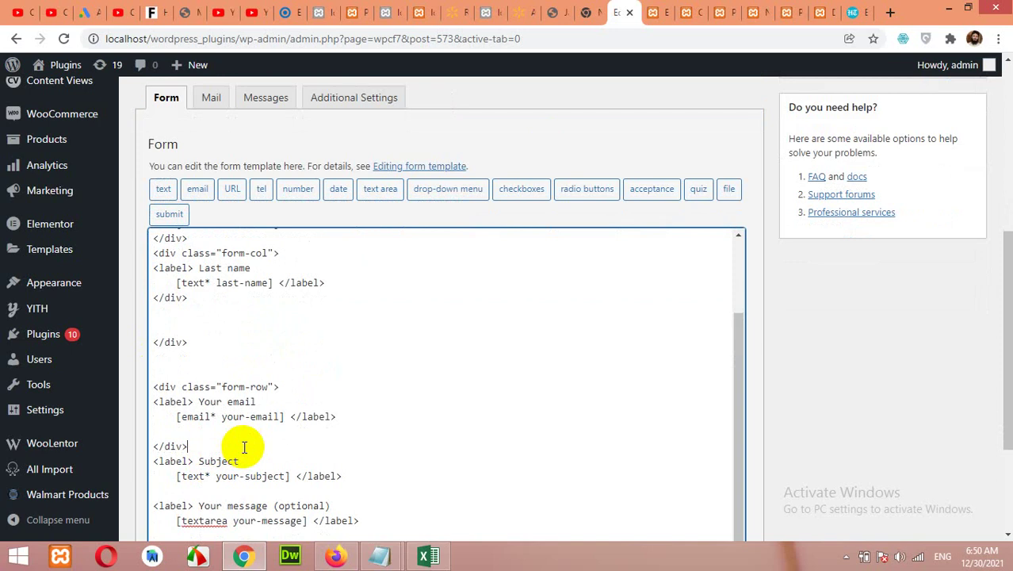
{"action": "key", "text": "Return"}
{"action": "key", "text": "Return"}
{"action": "type", "text": "<div class=\"form-row\">"}
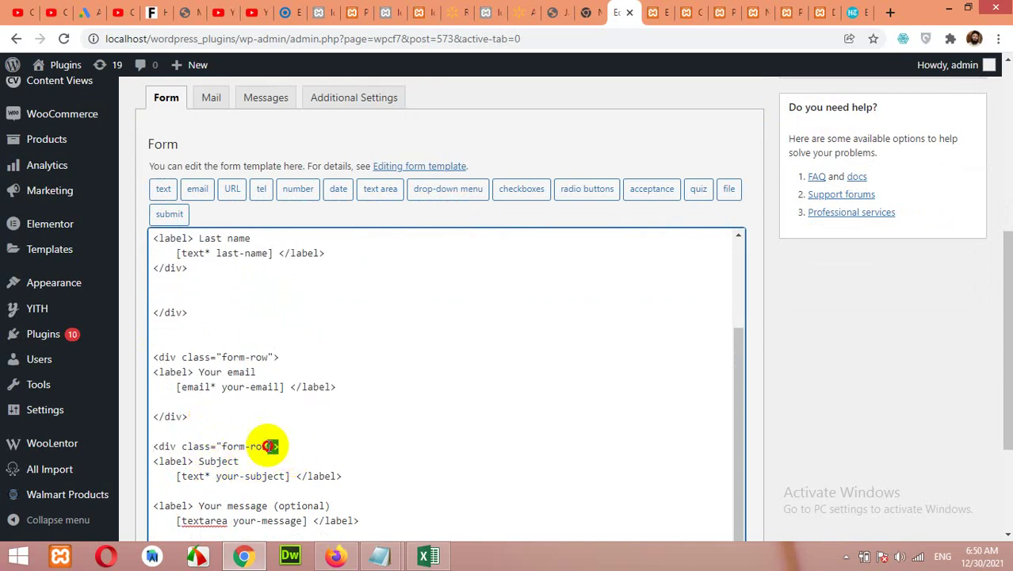
- Wrap the message field and Send button in their own form-row divs and save the template
{"action": "left_click_drag", "start_coordinate": [278, 447], "coordinate": [158, 414]}
{"action": "key", "text": "ctrl+c"}
{"action": "scroll", "coordinate": [226, 443], "scroll_direction": "down", "scroll_amount": 2}
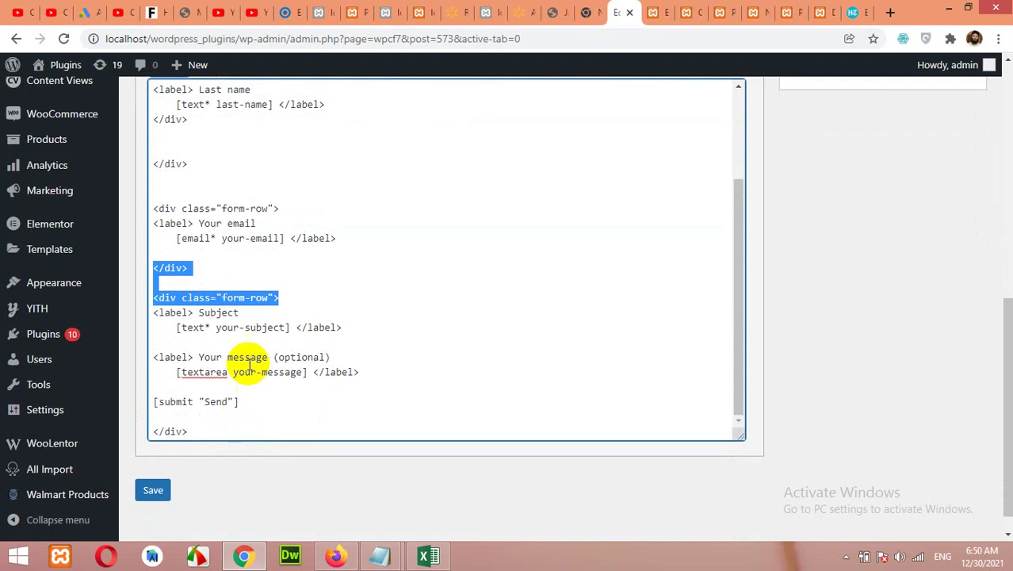
{"action": "left_click", "coordinate": [246, 347]}
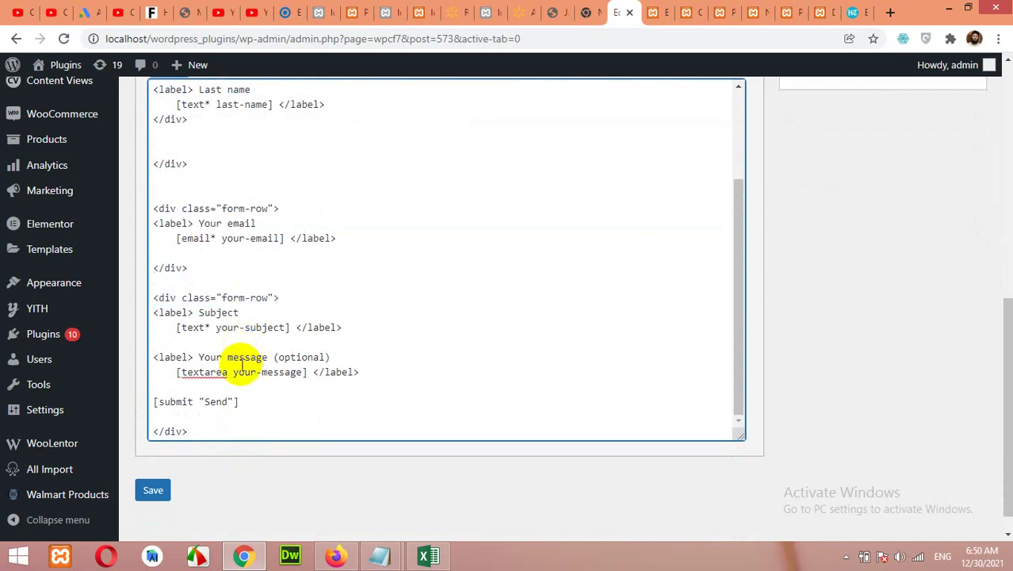
{"action": "key", "text": "ctrl+v"}
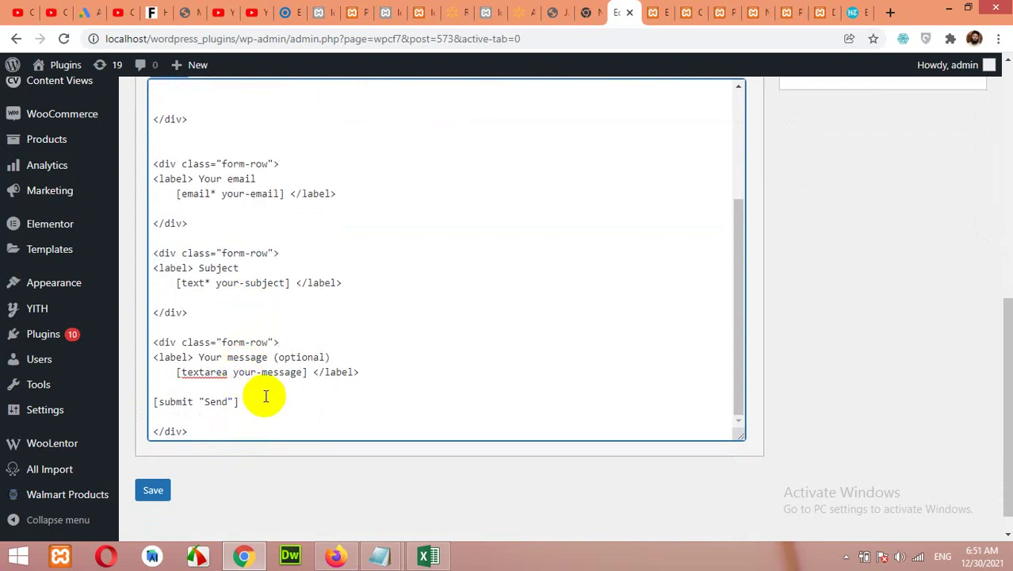
{"action": "left_click", "coordinate": [264, 387]}
{"action": "key", "text": "ctrl+v"}
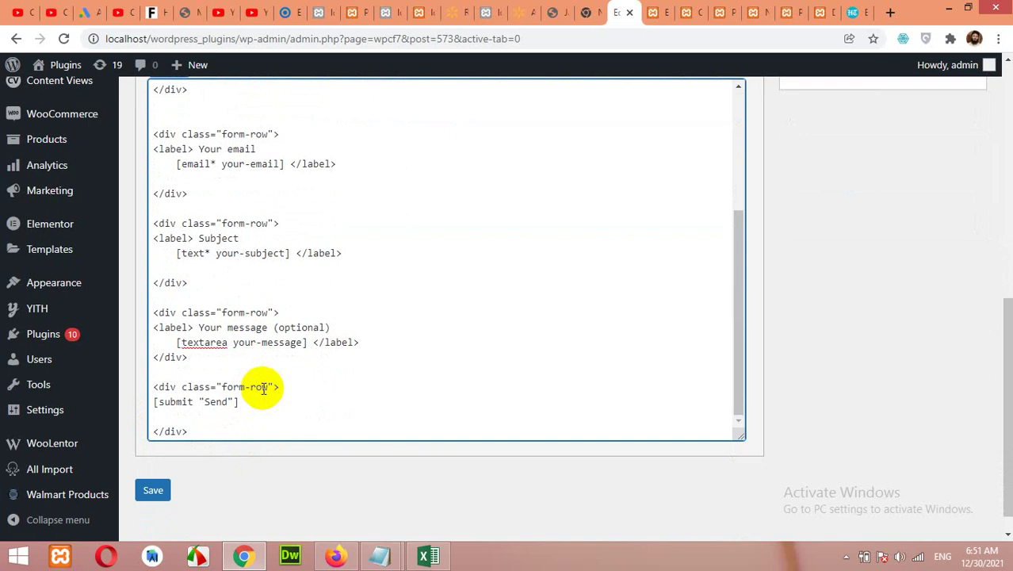
{"action": "left_click", "coordinate": [260, 400]}
{"action": "key", "text": "Return"}
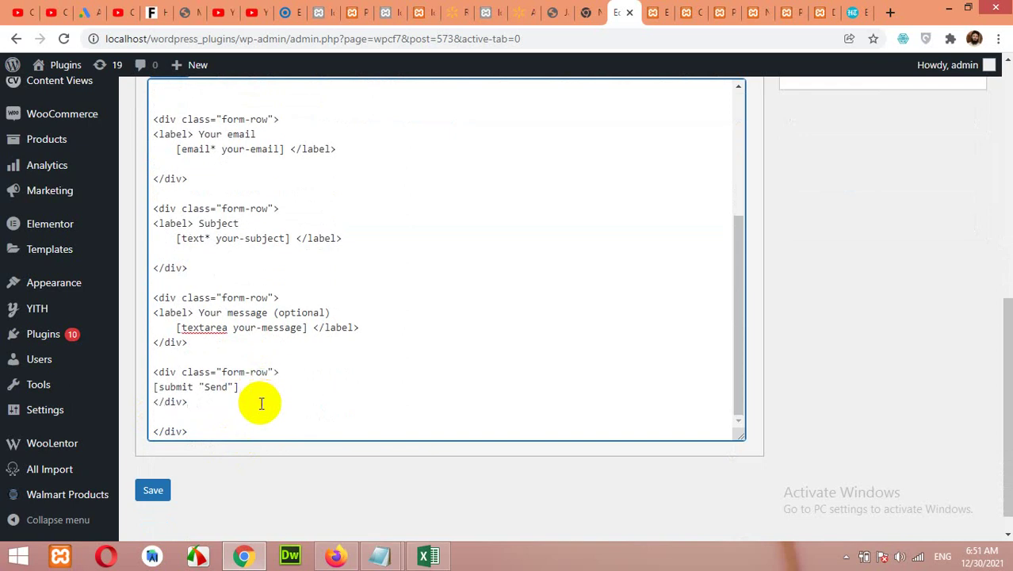
{"action": "left_click", "coordinate": [151, 491]}
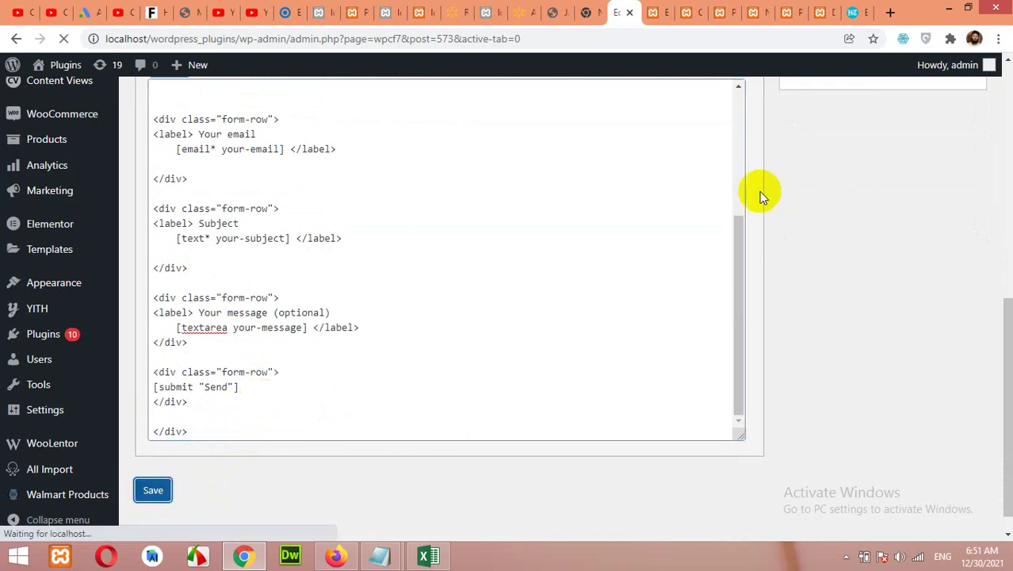
- Reload the Customizer preview and reopen the Additional CSS editor
{"action": "left_click", "coordinate": [689, 9]}
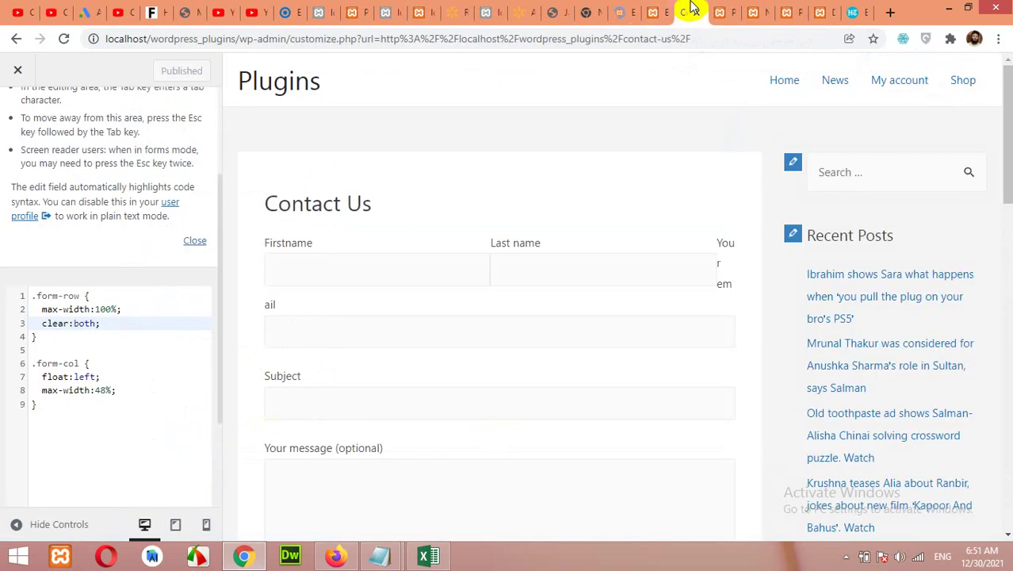
{"action": "left_click", "coordinate": [64, 38]}
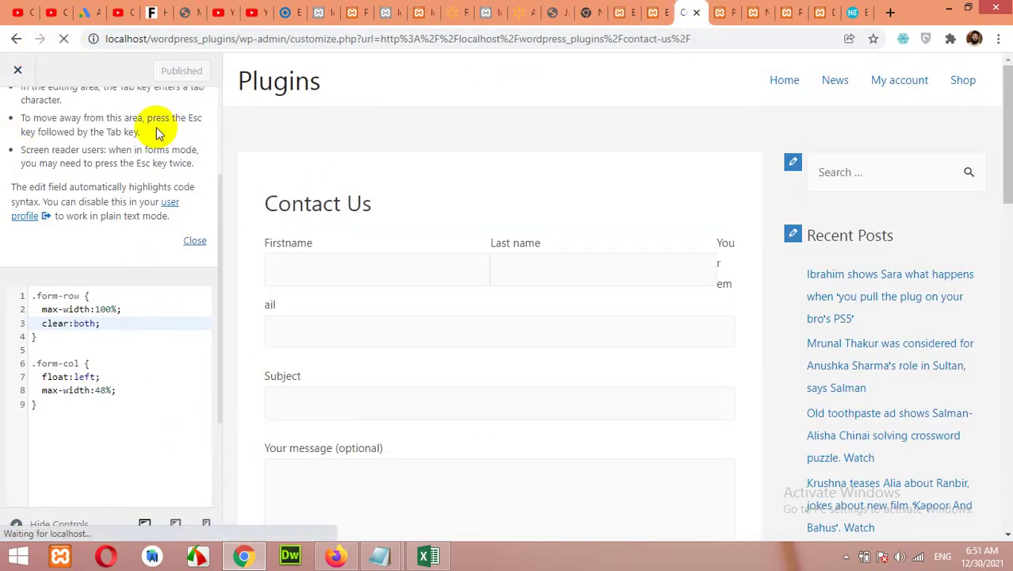
{"action": "scroll", "coordinate": [103, 329], "scroll_direction": "down", "scroll_amount": 3}
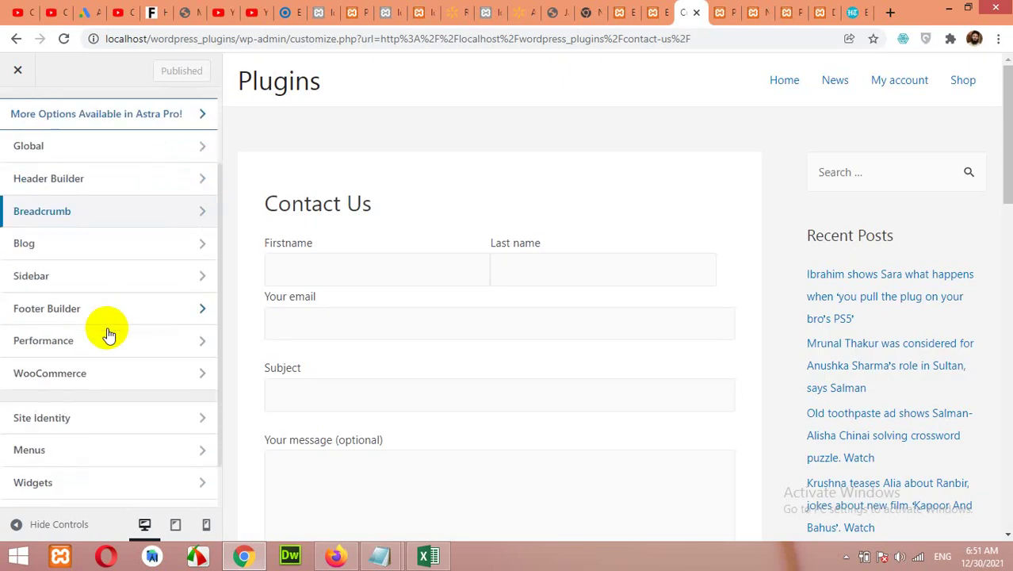
{"action": "scroll", "coordinate": [106, 334], "scroll_direction": "down", "scroll_amount": 2}
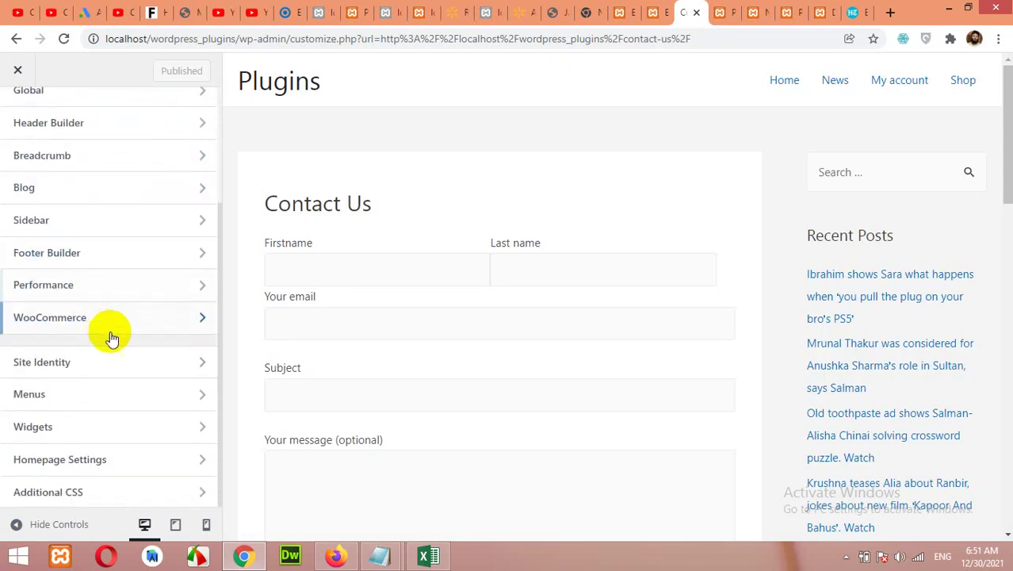
{"action": "left_click", "coordinate": [66, 492]}
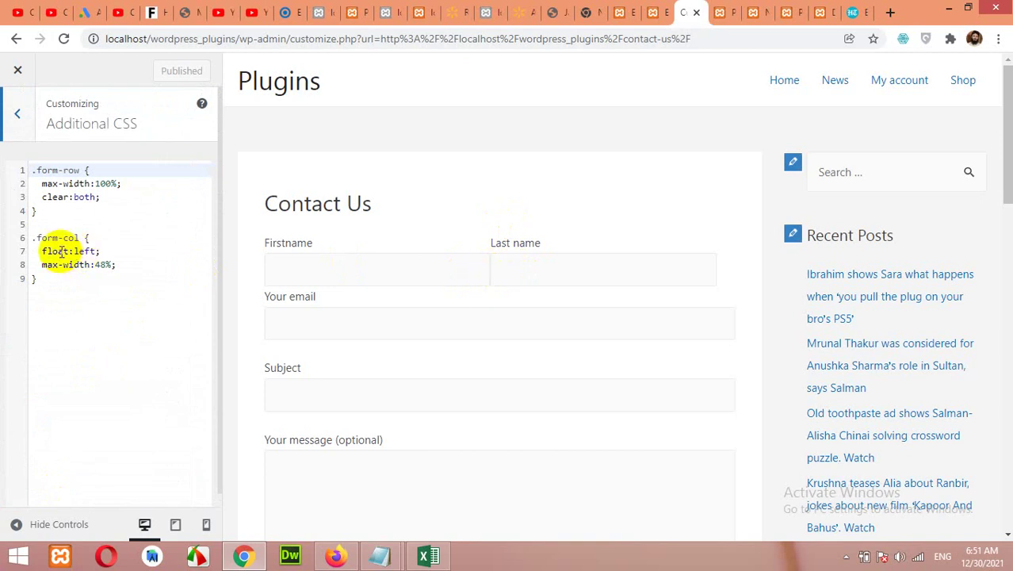
- Add a margin line to .form-col and change its max-width from 48% to 47%
{"action": "left_click", "coordinate": [115, 266]}
{"action": "key", "text": "Return"}
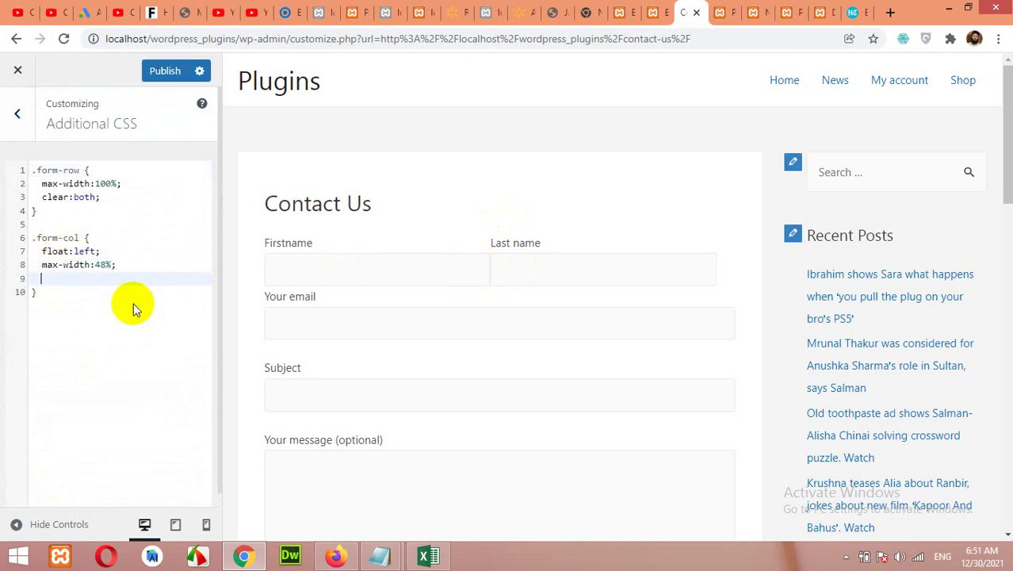
{"action": "type", "text": "margin:2%;"}
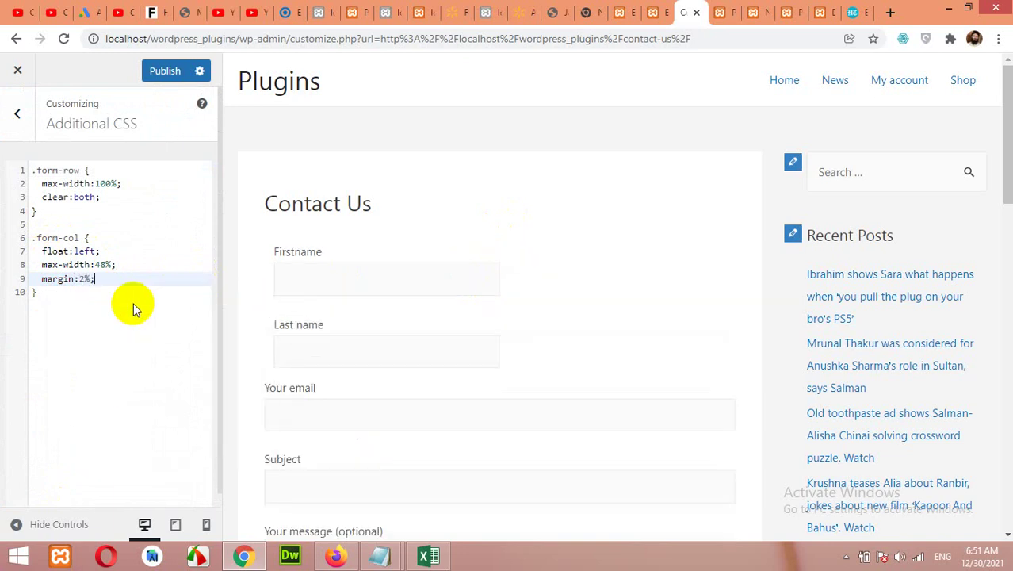
{"action": "double_click", "coordinate": [103, 265]}
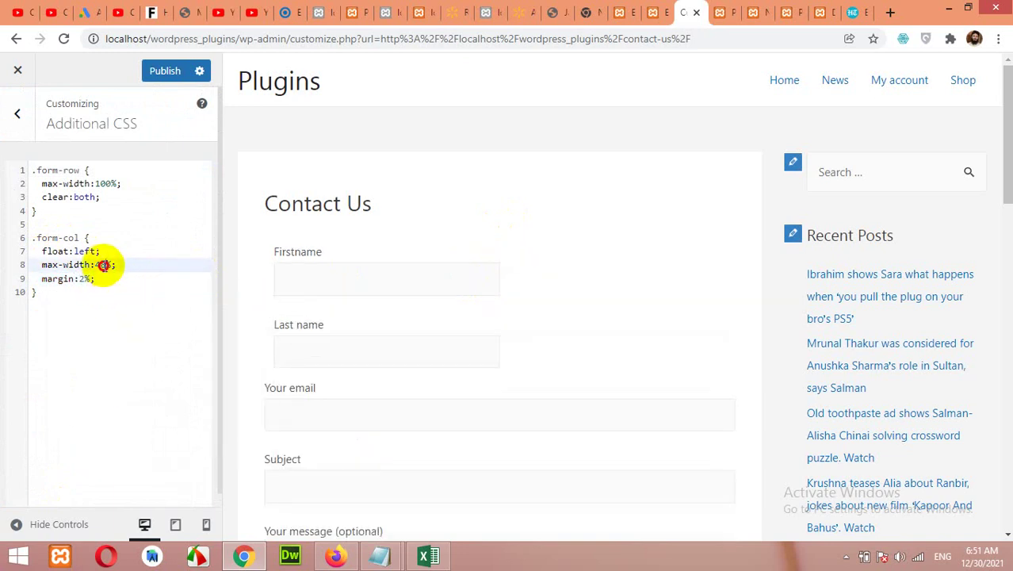
{"action": "type", "text": "47"}
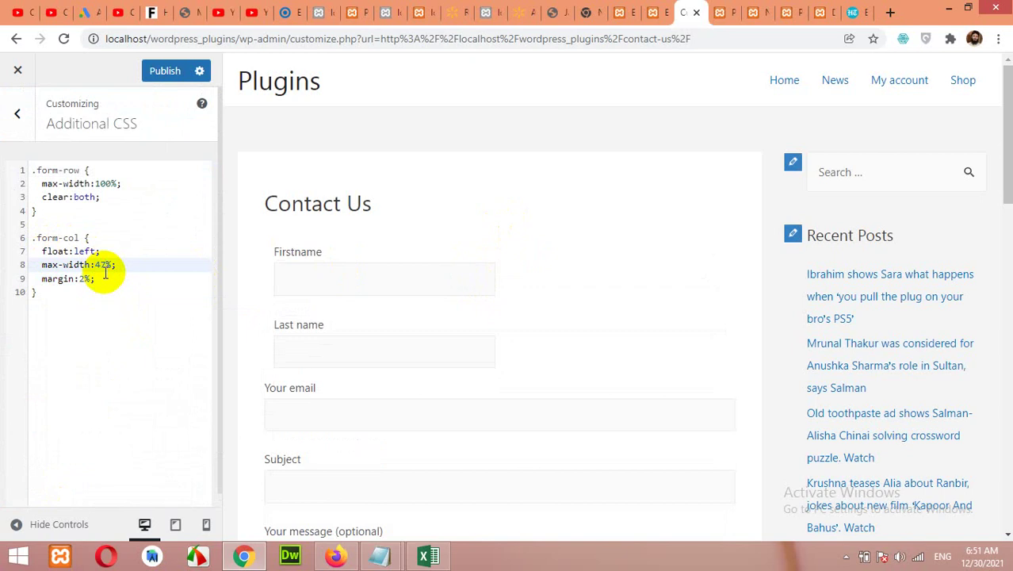
- Change the .form-col margin to 5px and publish the CSS
{"action": "double_click", "coordinate": [82, 279]}
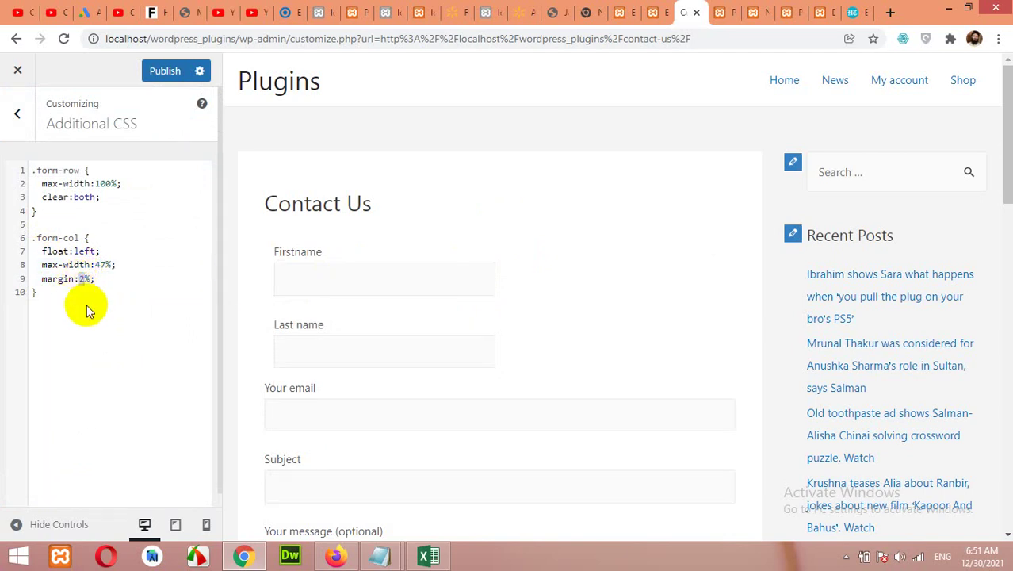
{"action": "key", "text": "Right"}
{"action": "key", "text": "Delete"}
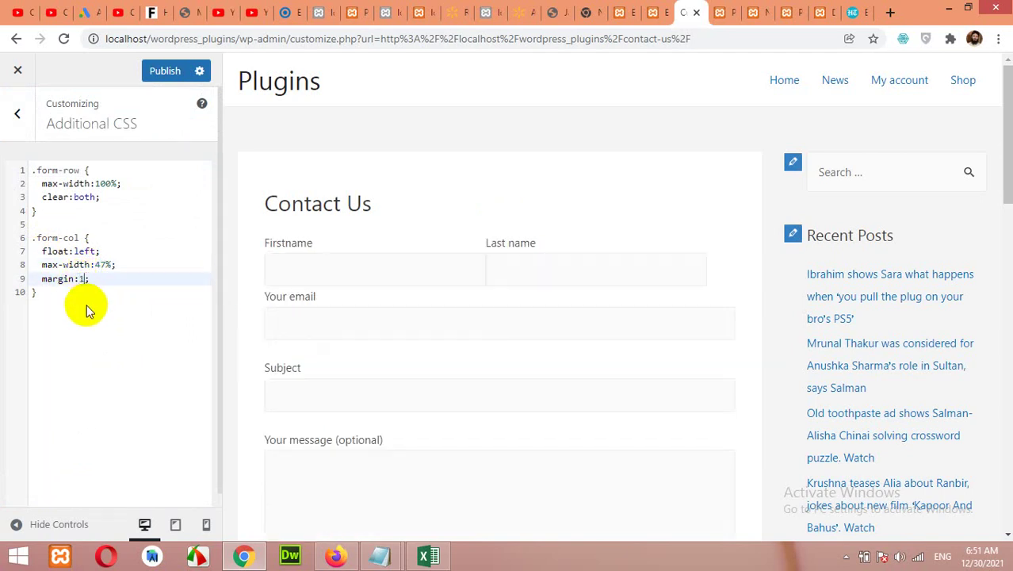
{"action": "type", "text": "px"}
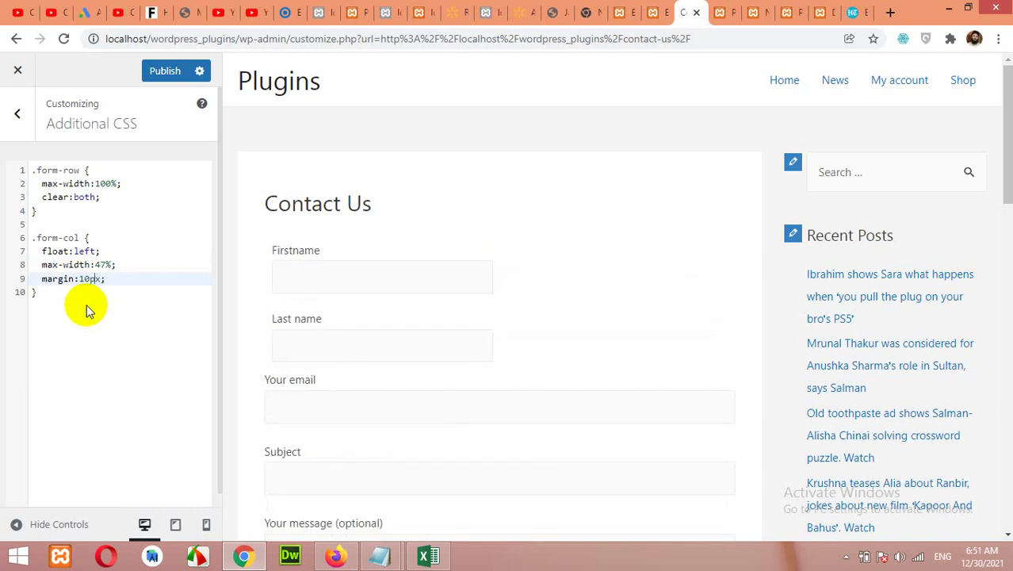
{"action": "type", "text": "="}
{"action": "key", "text": "BackSpace"}
{"action": "key", "text": "BackSpace"}
{"action": "key", "text": "BackSpace"}
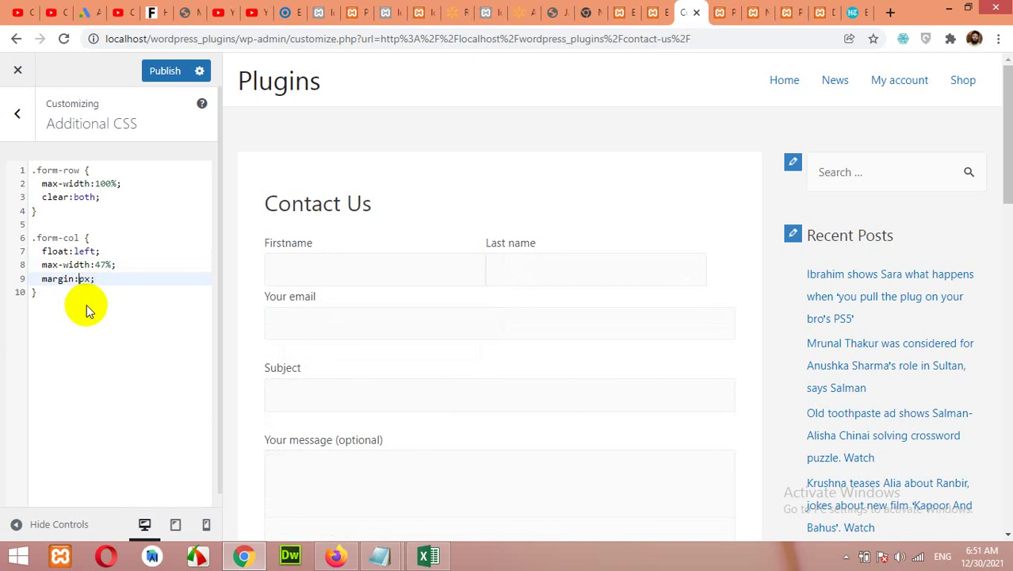
{"action": "type", "text": "5"}
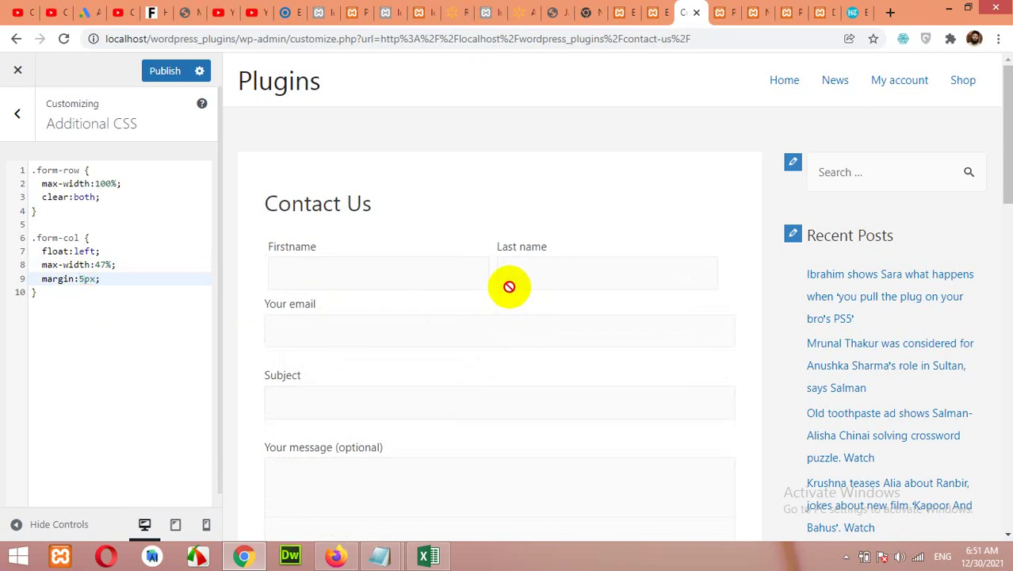
{"action": "left_click", "coordinate": [159, 72]}
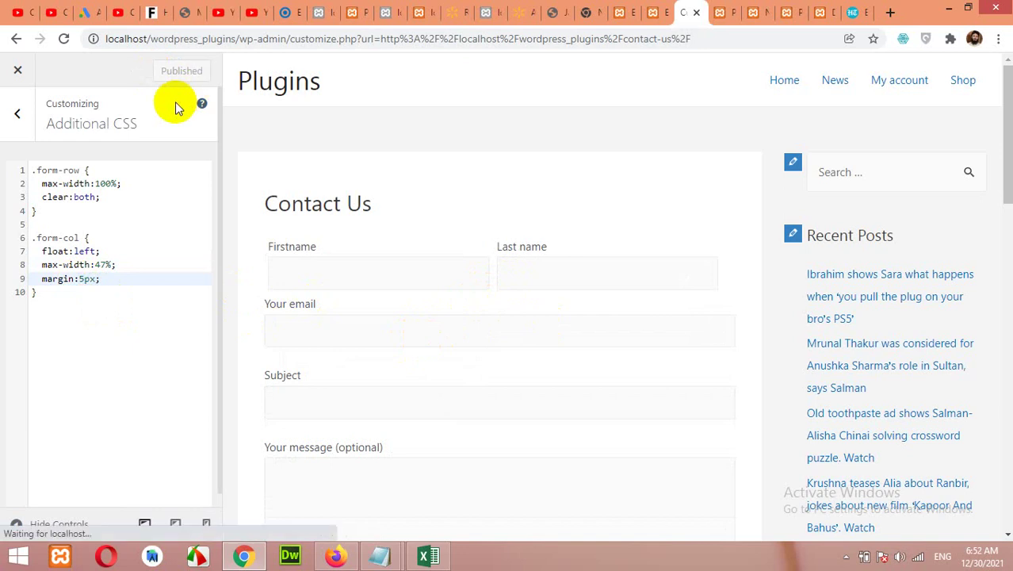
{"action": "key", "text": "ctrl+shift+Tab"}
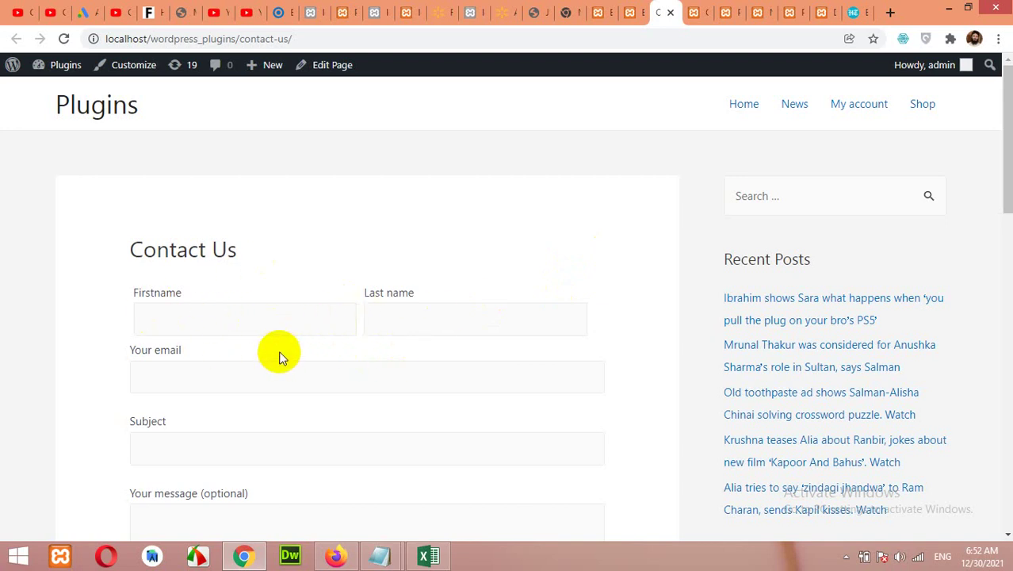
- Scroll through the live Contact Us form to check the layout, then go back to Contact form 1's editor
{"action": "scroll", "coordinate": [270, 270], "scroll_direction": "down", "scroll_amount": 1}
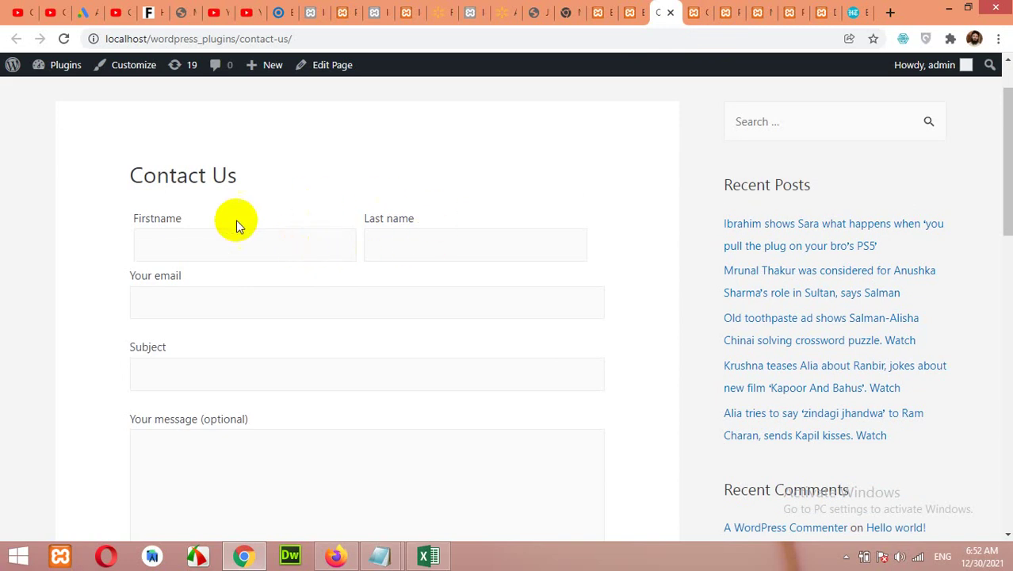
{"action": "scroll", "coordinate": [475, 249], "scroll_direction": "up", "scroll_amount": 1}
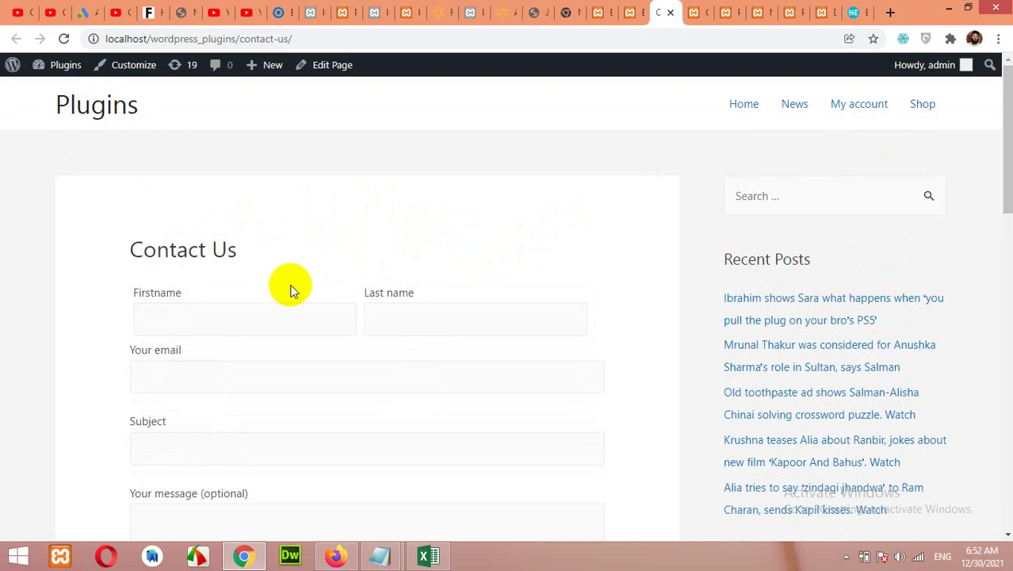
{"action": "left_click", "coordinate": [600, 12]}
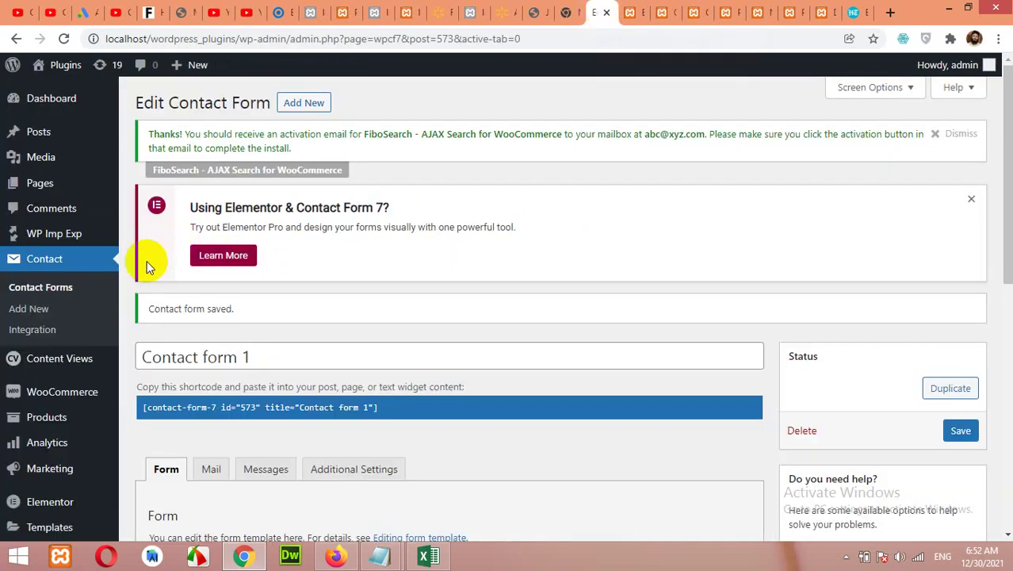
- In Appearance > Menus, tick Contact Us under View All pages, add it to Main Menu and save
{"action": "scroll", "coordinate": [140, 260], "scroll_direction": "down", "scroll_amount": 2}
{"action": "mouse_move", "coordinate": [44, 416]}
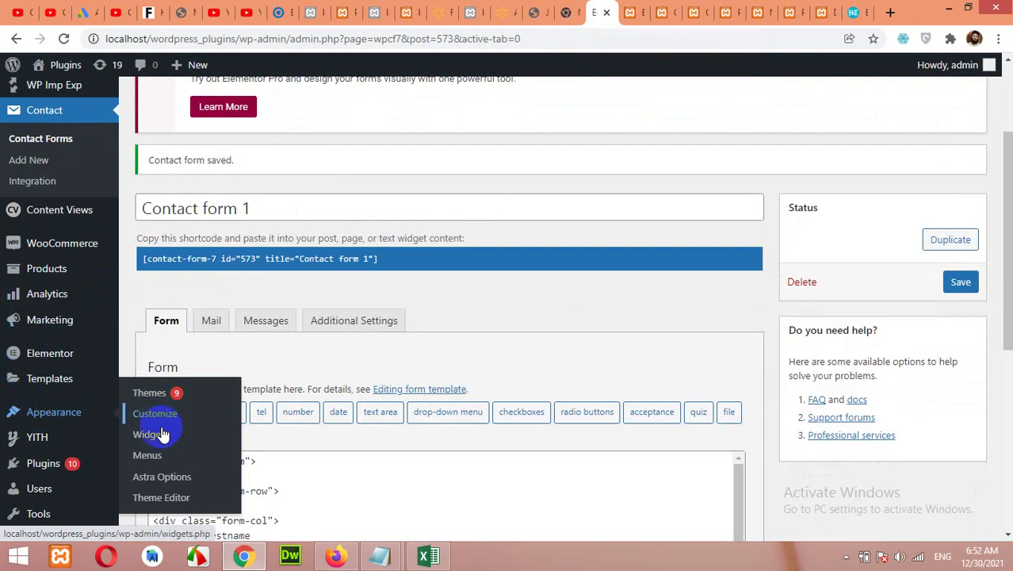
{"action": "left_click", "coordinate": [159, 458]}
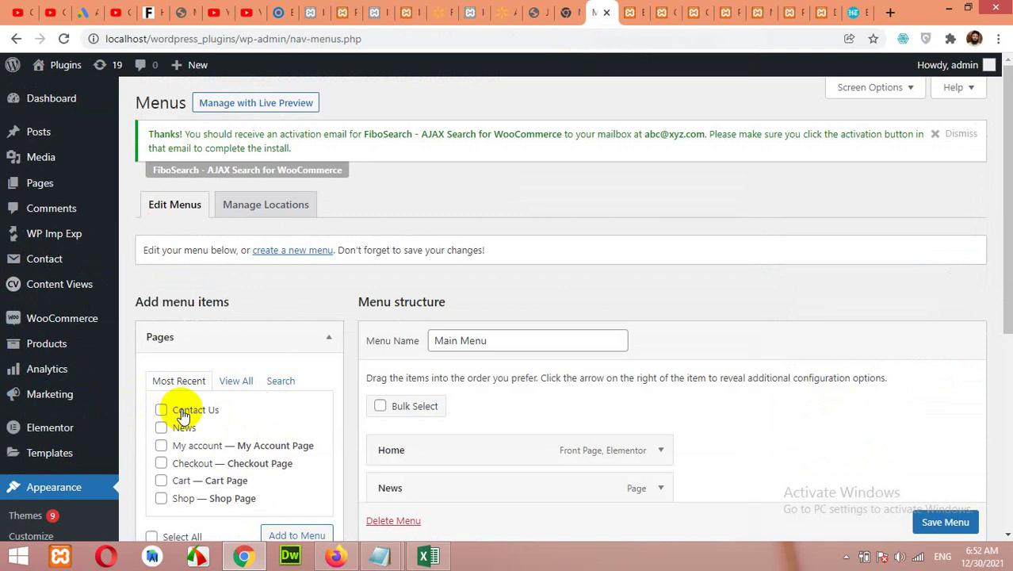
{"action": "scroll", "coordinate": [176, 418], "scroll_direction": "down", "scroll_amount": 1}
{"action": "left_click", "coordinate": [238, 307]}
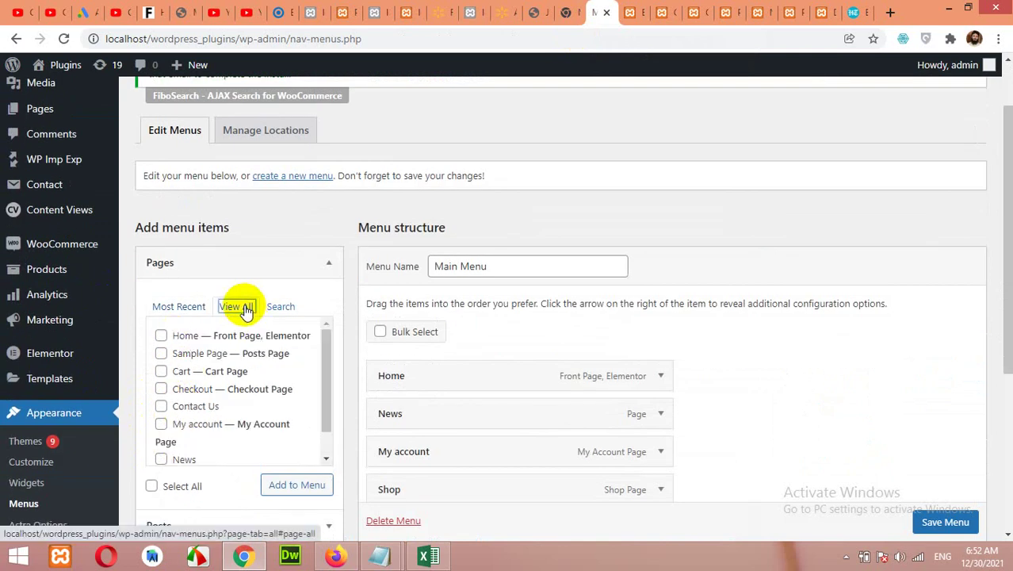
{"action": "scroll", "coordinate": [189, 397], "scroll_direction": "down", "scroll_amount": 1}
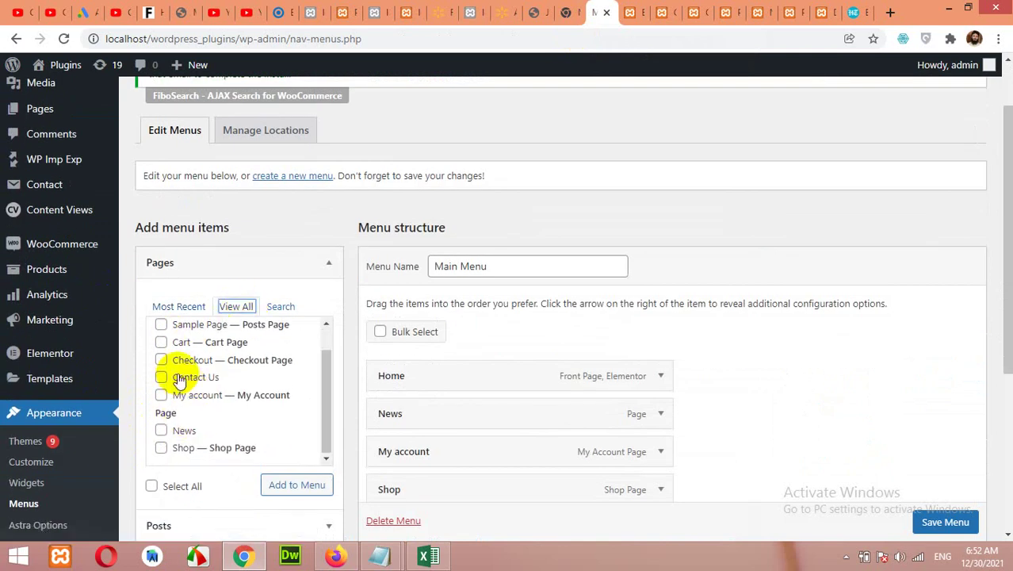
{"action": "left_click", "coordinate": [161, 377]}
{"action": "left_click", "coordinate": [288, 485]}
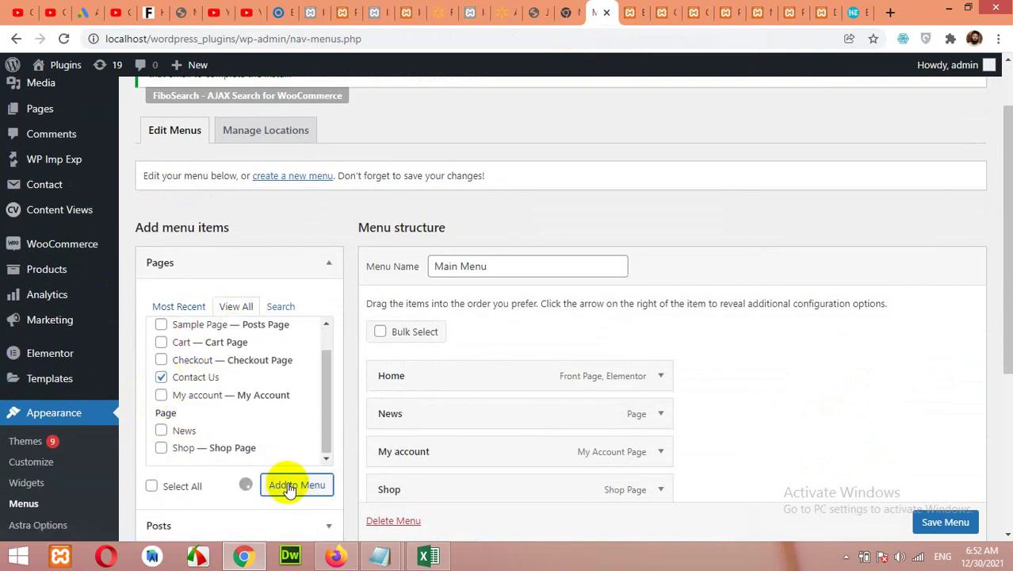
{"action": "scroll", "coordinate": [385, 446], "scroll_direction": "down", "scroll_amount": 2}
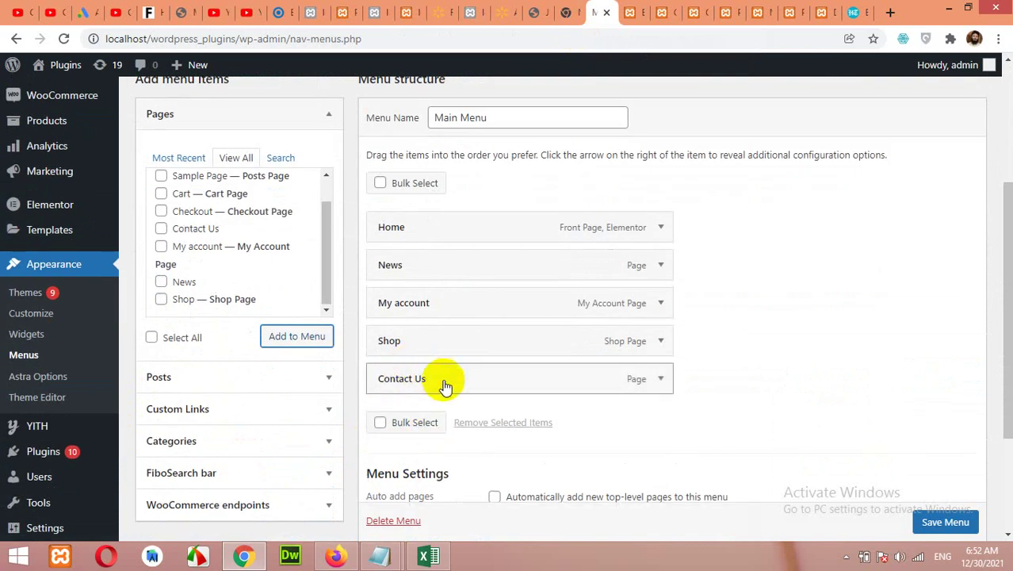
{"action": "scroll", "coordinate": [947, 522], "scroll_direction": "down", "scroll_amount": 1}
{"action": "left_click", "coordinate": [948, 523]}
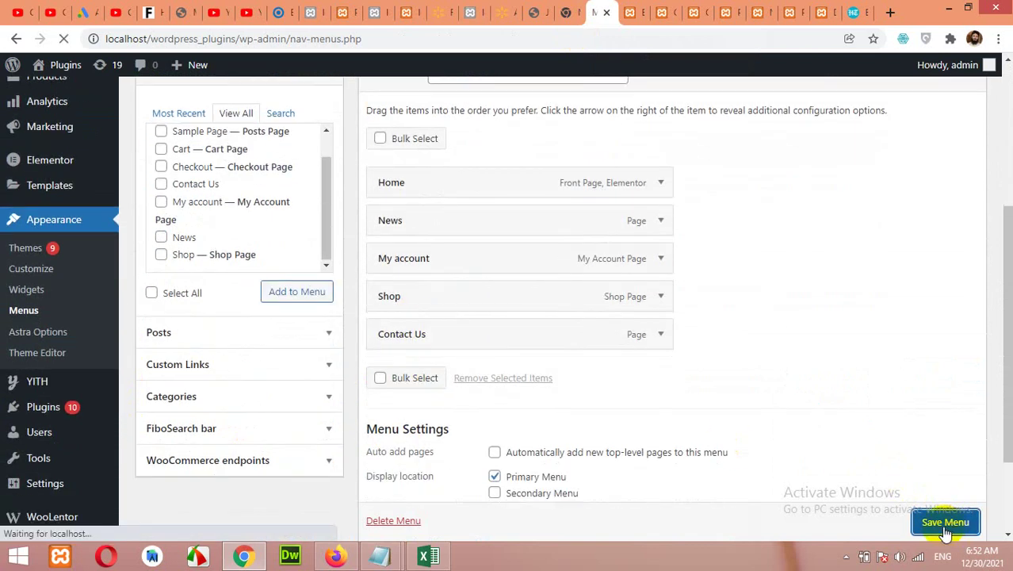
- Reload the live Contact Us tab and open the new Contact Us link beside Shop
{"action": "left_click", "coordinate": [674, 8]}
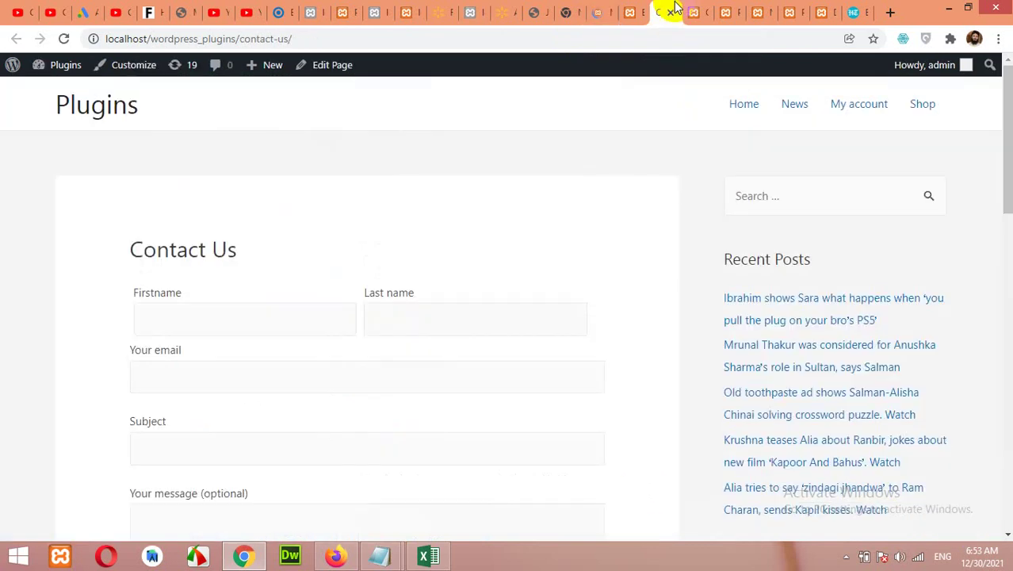
{"action": "left_click", "coordinate": [63, 39]}
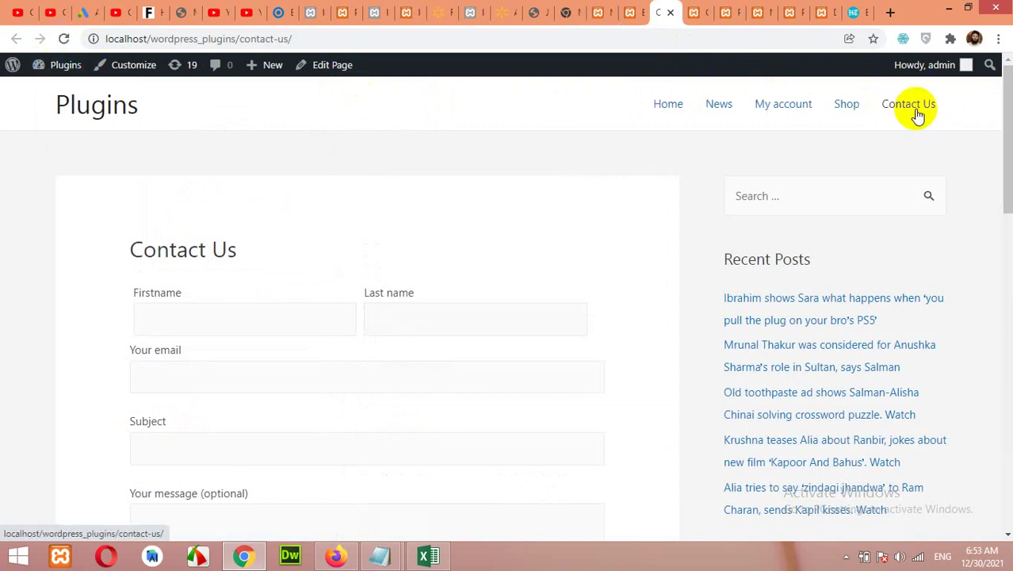
{"action": "left_click", "coordinate": [912, 111]}
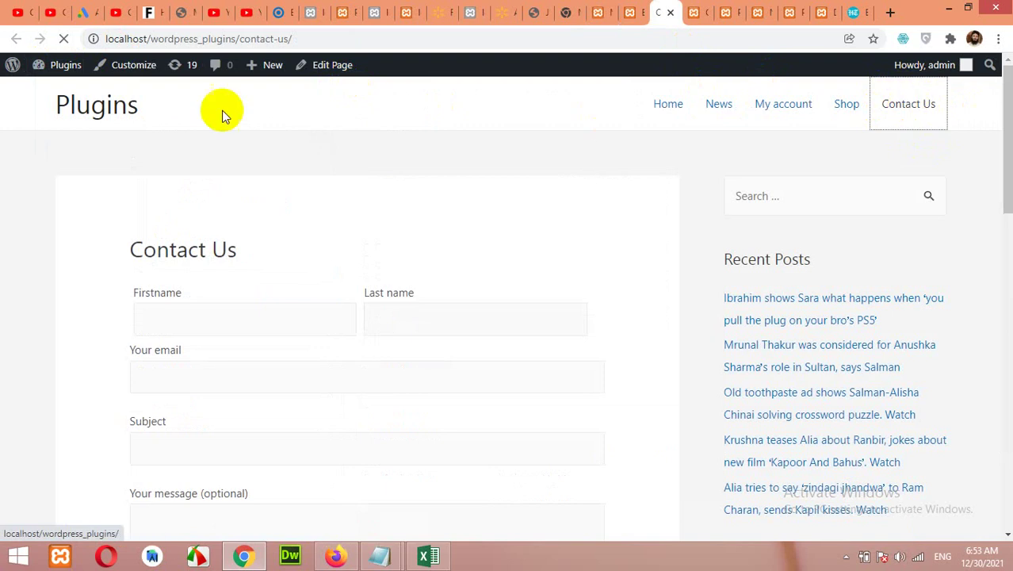